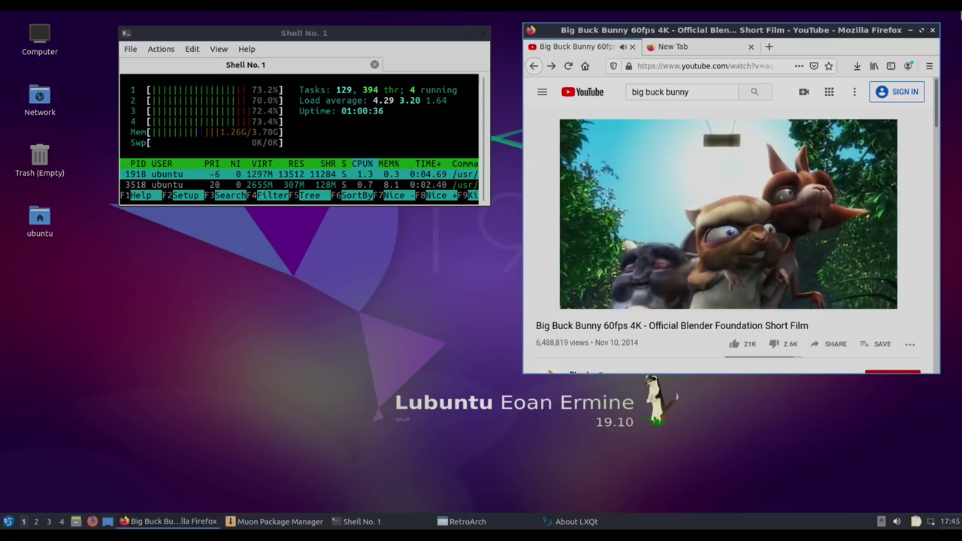
# - Quit Firefox and close both of its open tabs
pyautogui.hotkey('ctrl', 'q')
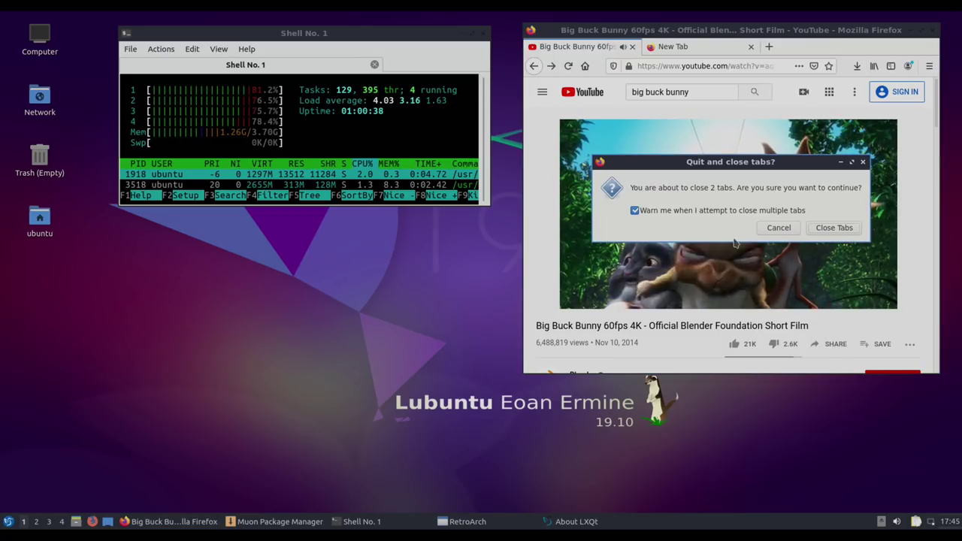
pyautogui.click(834, 228)
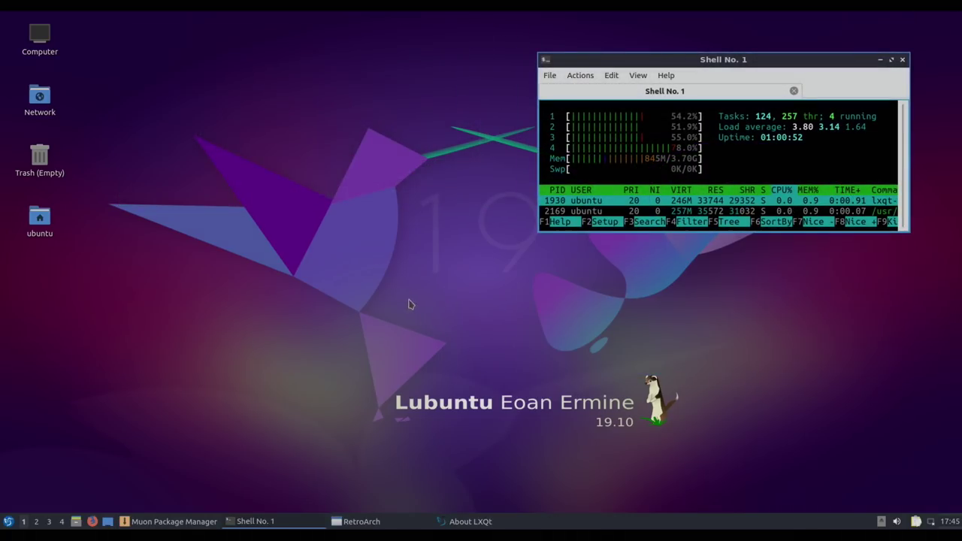
# - View the desktop environment's version in the About LXQt window, and close that window
pyautogui.click(5, 525)
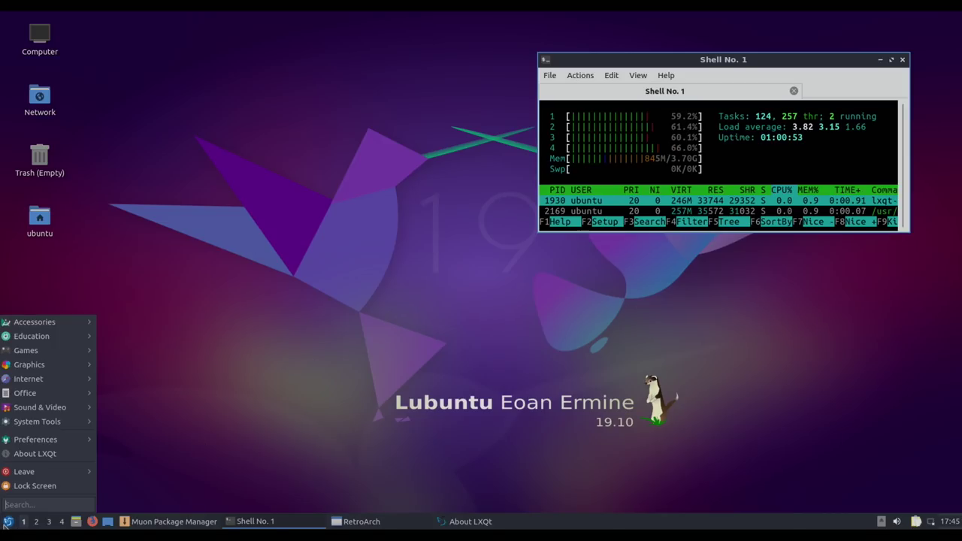
pyautogui.click(34, 454)
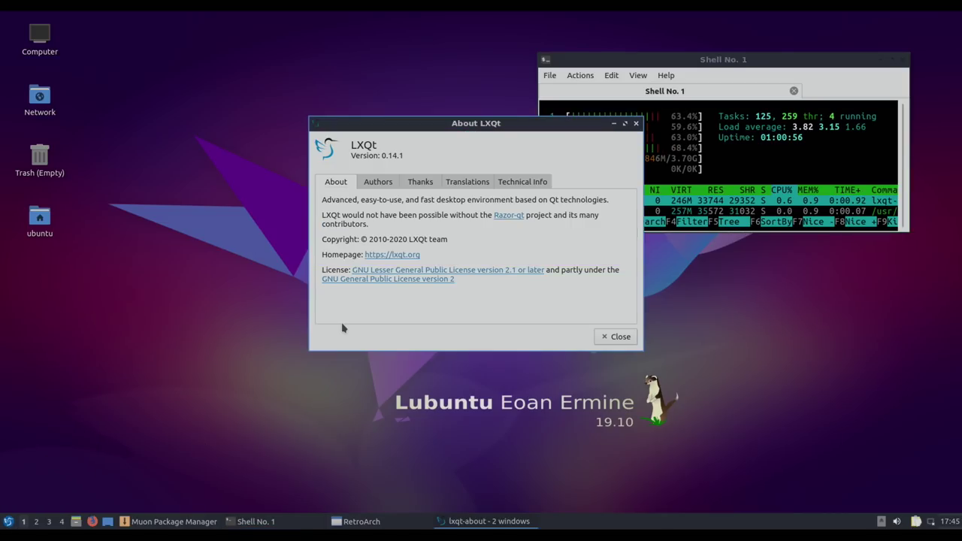
pyautogui.moveTo(425, 126); pyautogui.dragTo(259, 65)
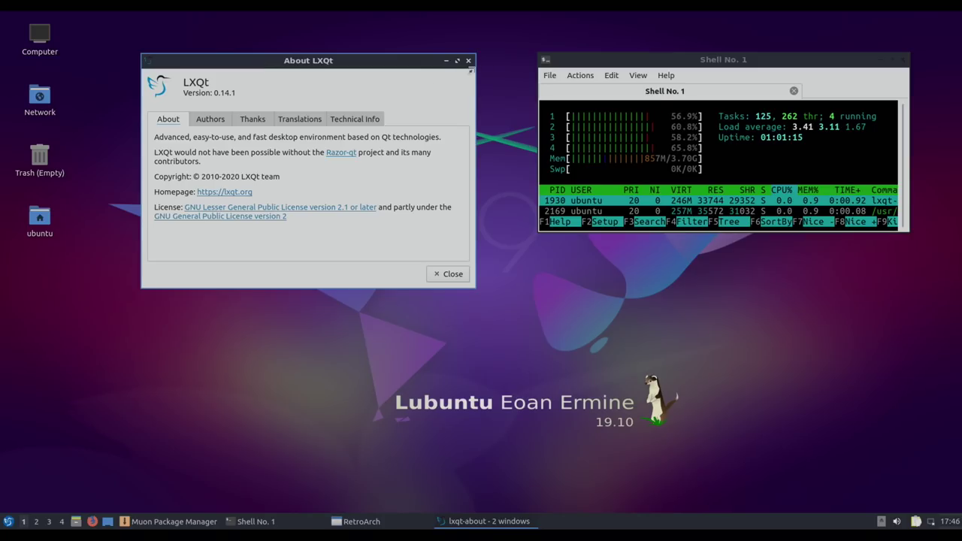
pyautogui.click(469, 60)
# - Move the Shell No. 1 terminal window higher on the desktop and look through the application menu's categories
pyautogui.moveTo(653, 59); pyautogui.dragTo(557, 27)
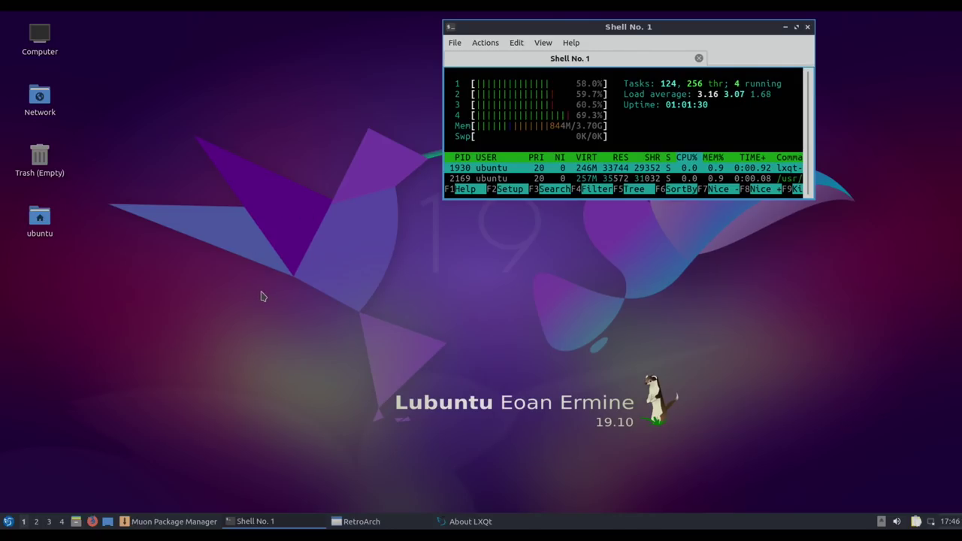
pyautogui.click(9, 522)
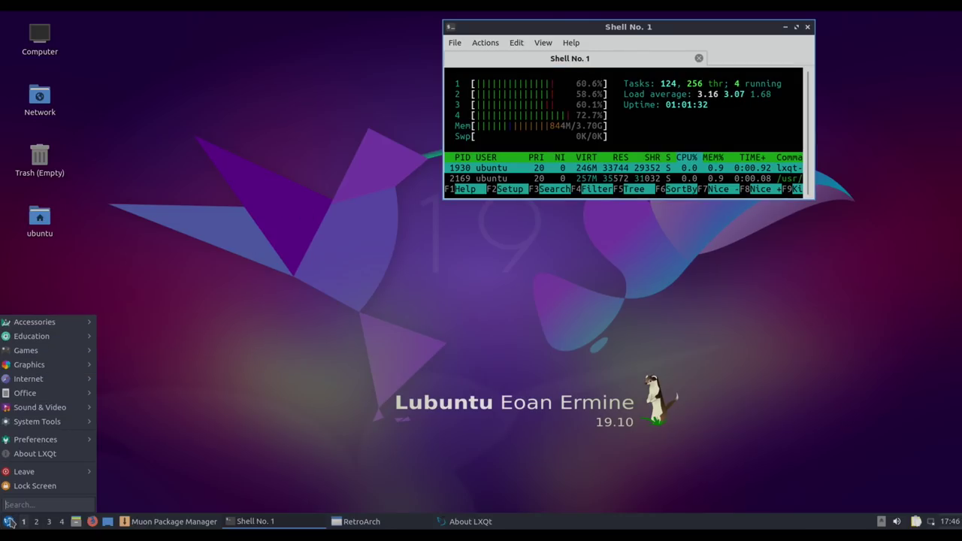
pyautogui.click(187, 404)
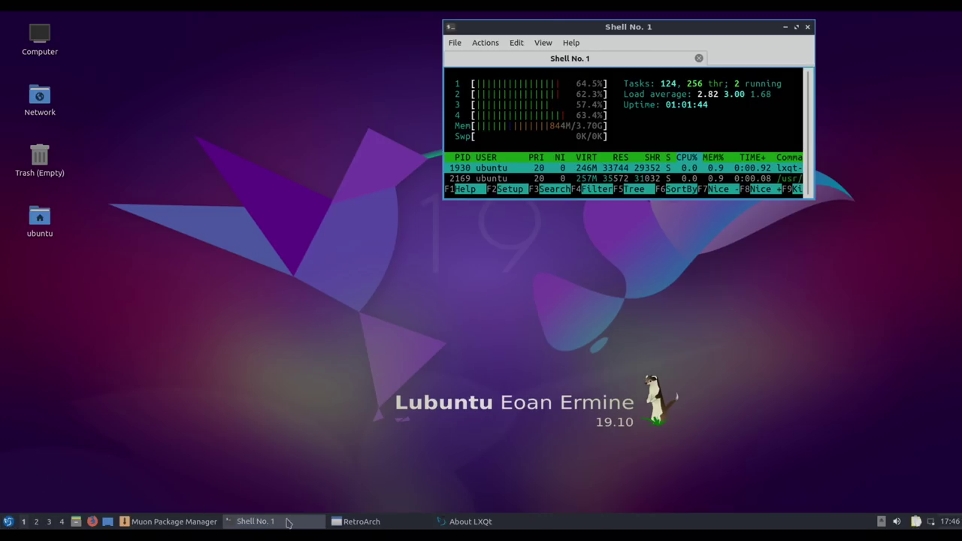
# - Bring up RetroArch's System Information page, close RetroArch, and minimize the Shell No. 1 terminal
pyautogui.click(359, 521)
pyautogui.moveTo(312, 125); pyautogui.dragTo(420, 65)
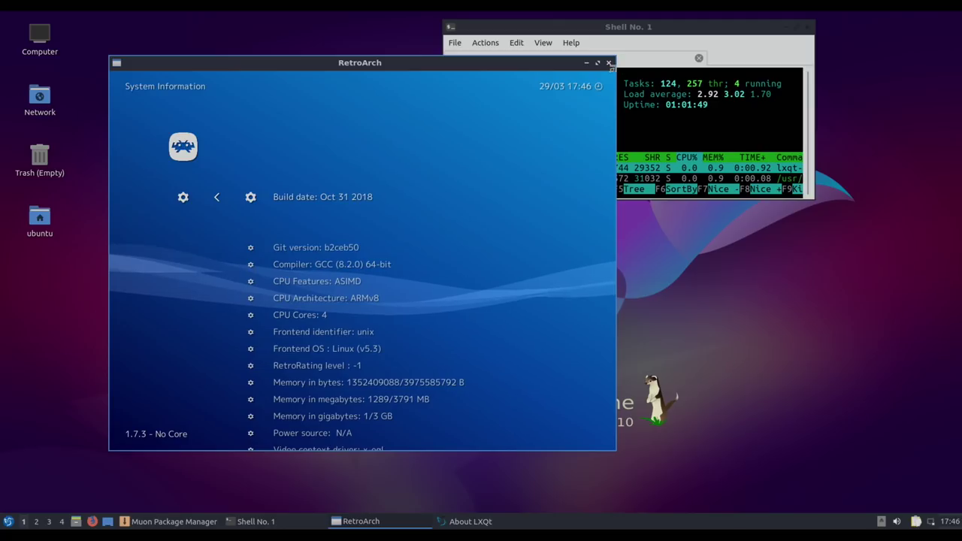
pyautogui.click(608, 62)
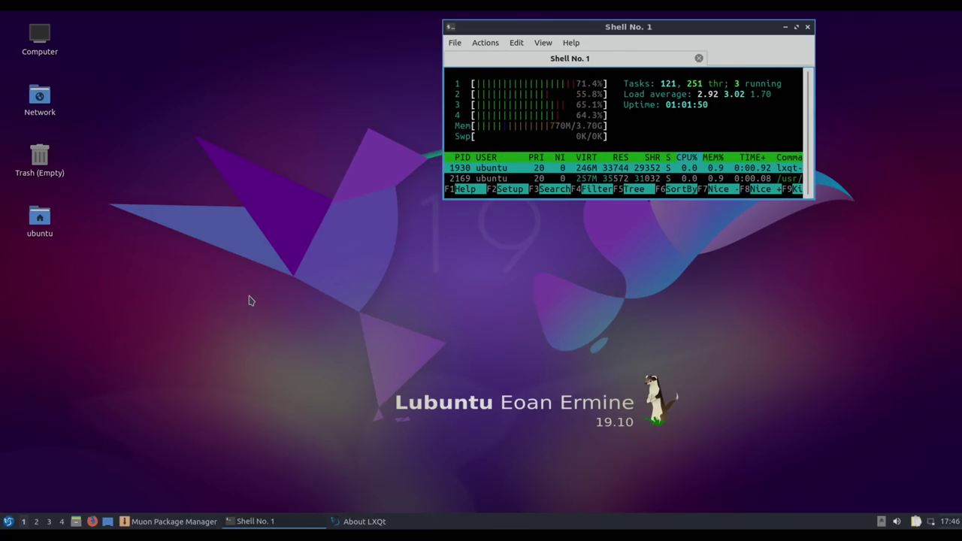
pyautogui.click(782, 28)
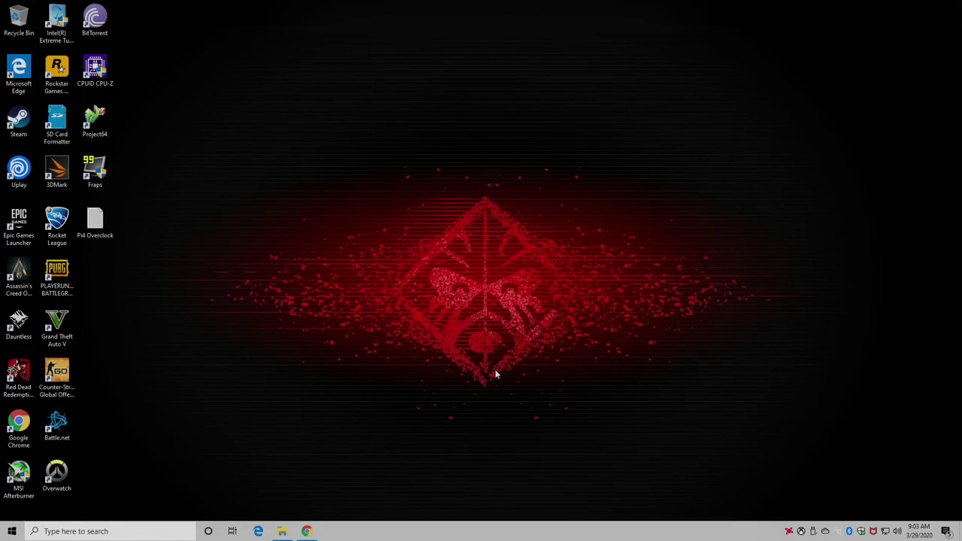
# - Check the contents of the 32SD (H:) card in File Explorer and minimize its window
pyautogui.click(284, 531)
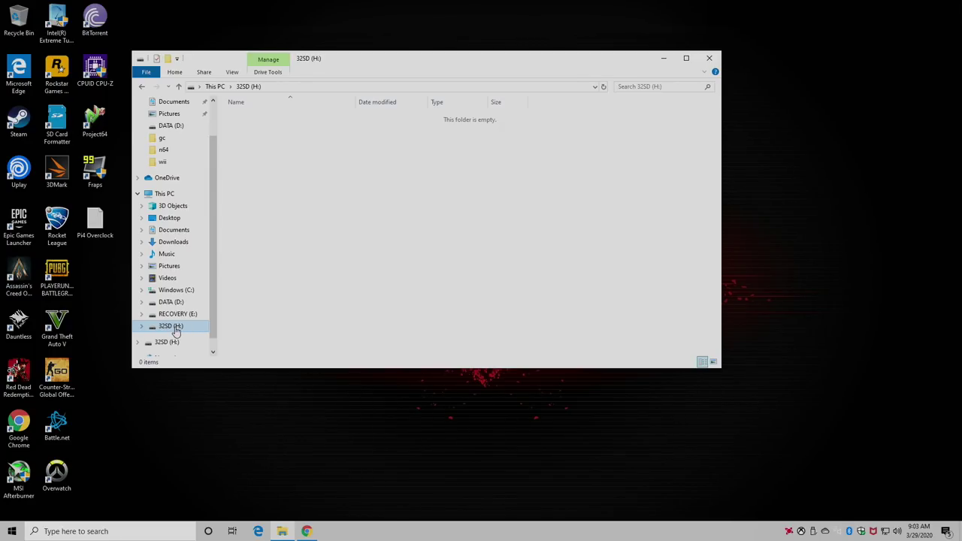
pyautogui.click(669, 58)
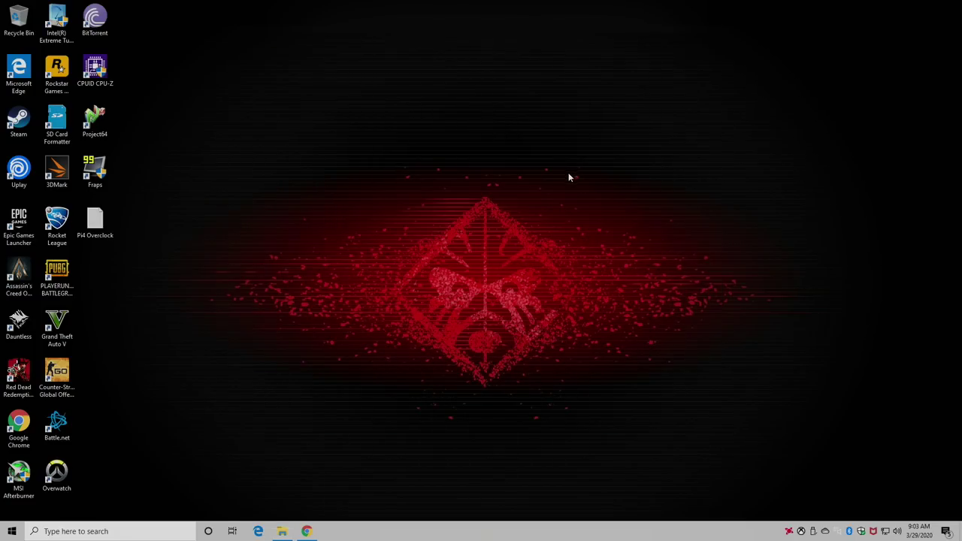
# - Switch to Chrome and download the 64-bit Ubuntu 19.10 image for the Raspberry Pi 4 from Ubuntu's Raspberry Pi page
pyautogui.click(302, 534)
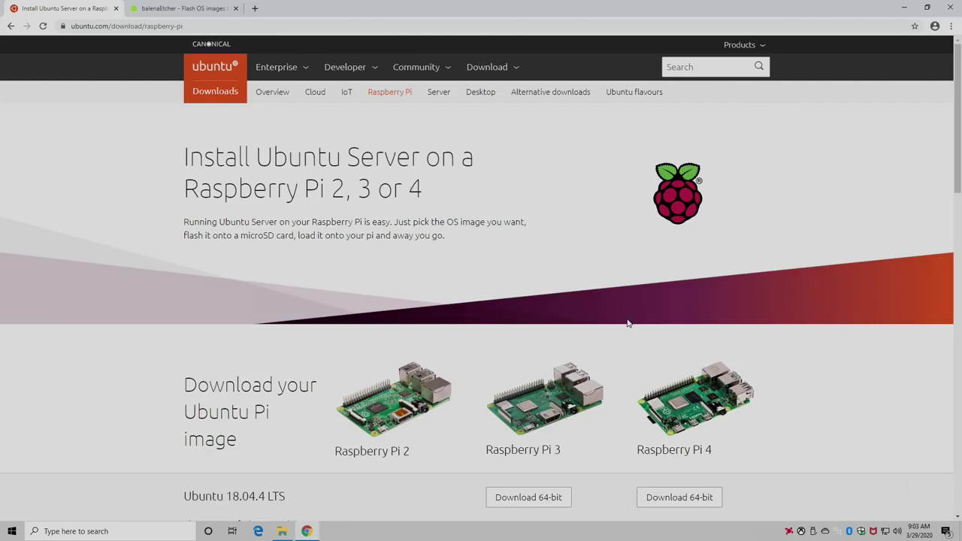
pyautogui.scroll(-3, 623, 348)
pyautogui.scroll(-2, 622, 348)
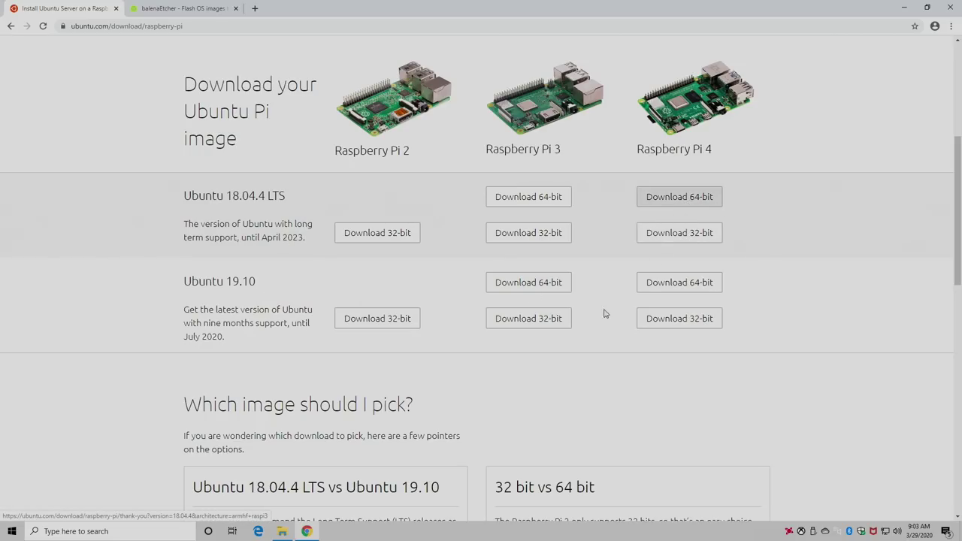
pyautogui.doubleClick(246, 282)
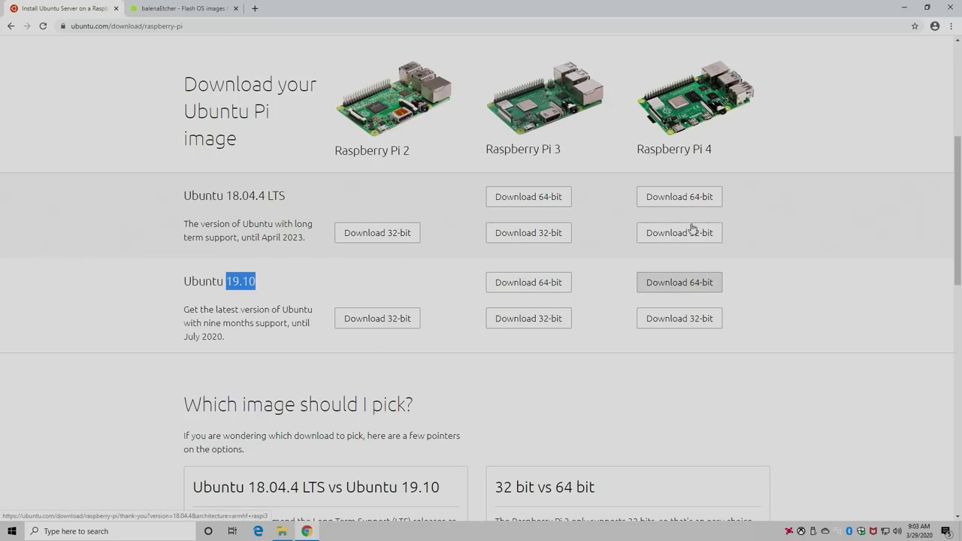
pyautogui.click(695, 290)
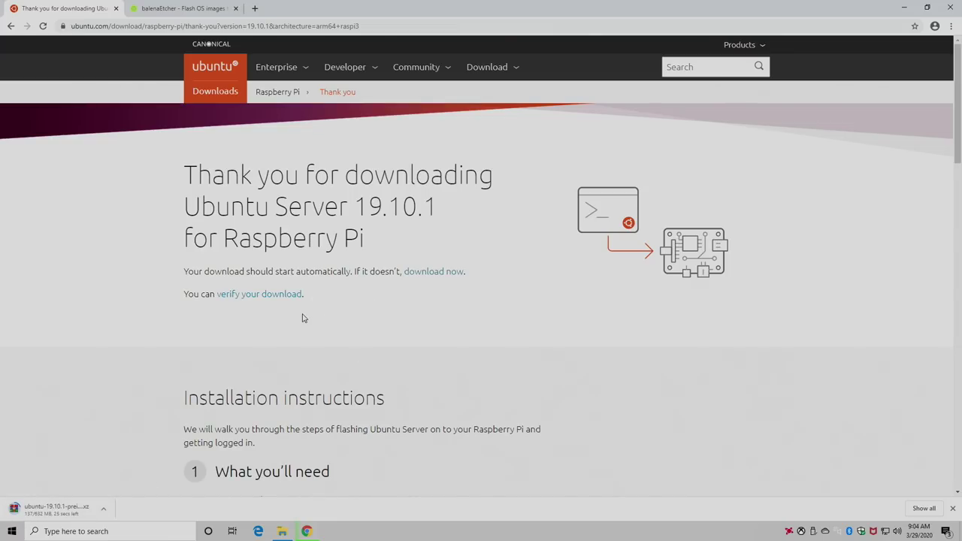
# - Download the portable Etcher for Windows (x86|x64) from the balenaEtcher page
pyautogui.click(199, 10)
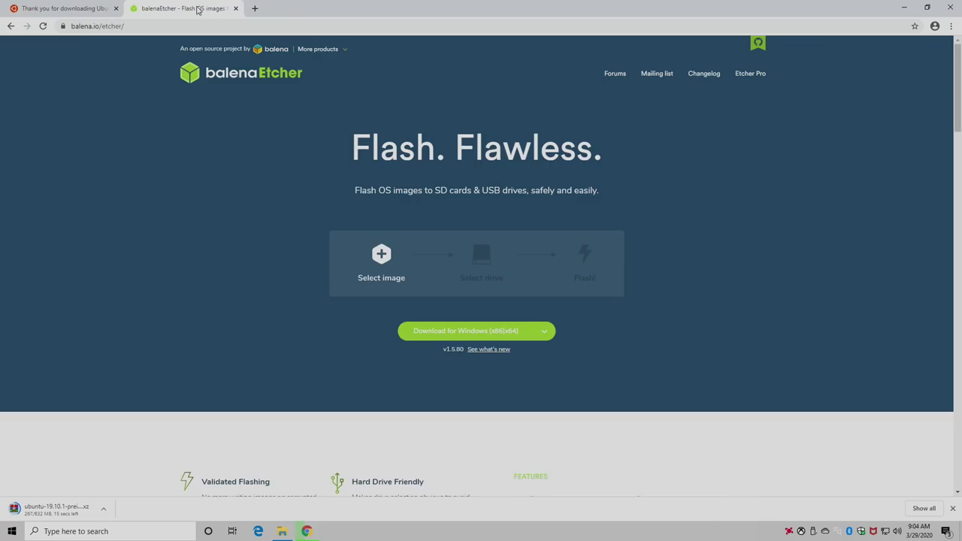
pyautogui.click(549, 333)
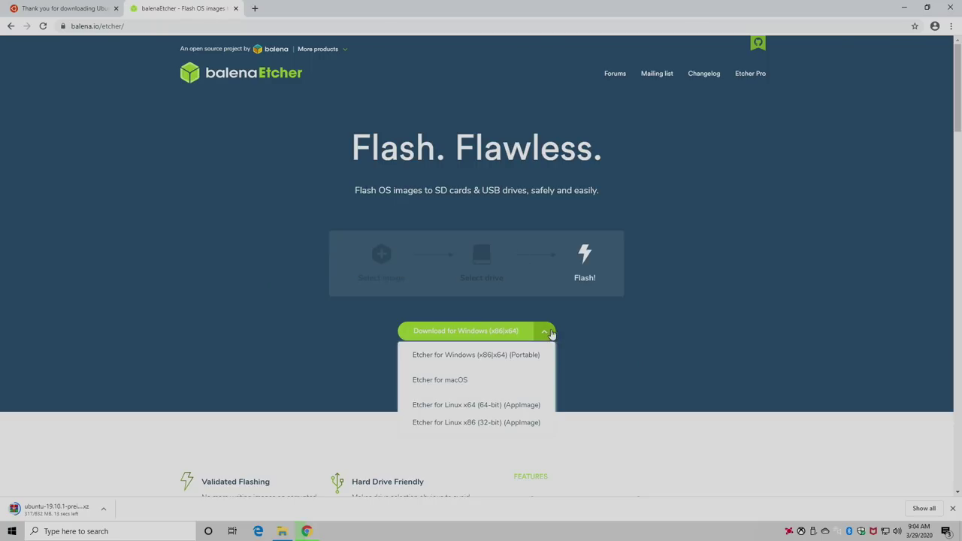
pyautogui.click(507, 359)
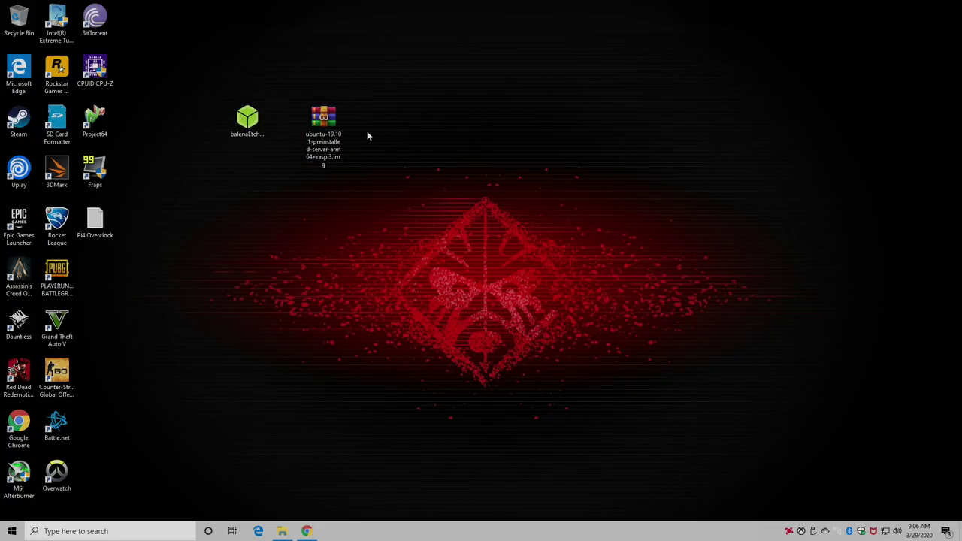
# - Launch balenaEtcher and load the ubuntu-19.10.1-preinstalled-server-arm64+raspi3.img archive from the Desktop folder as the source image
pyautogui.click(247, 120)
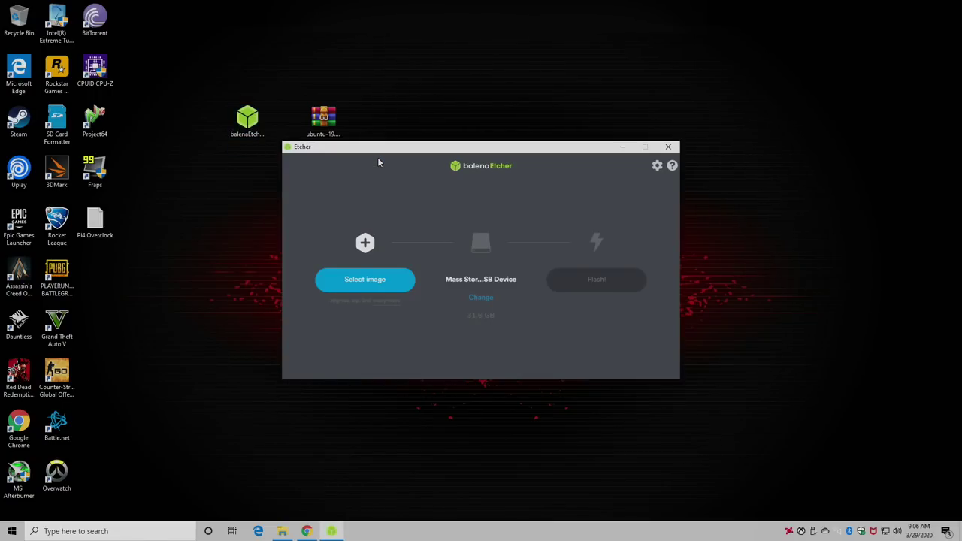
pyautogui.click(372, 279)
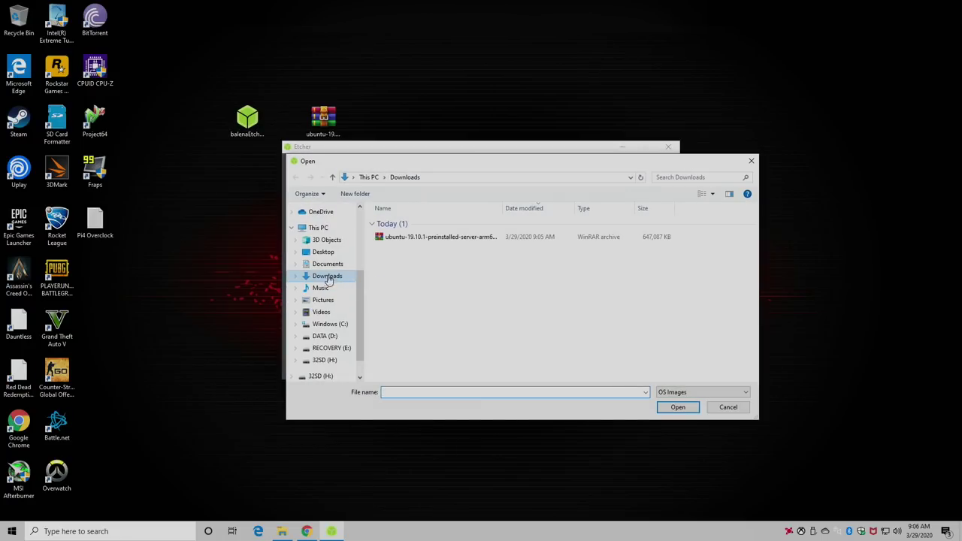
pyautogui.click(322, 256)
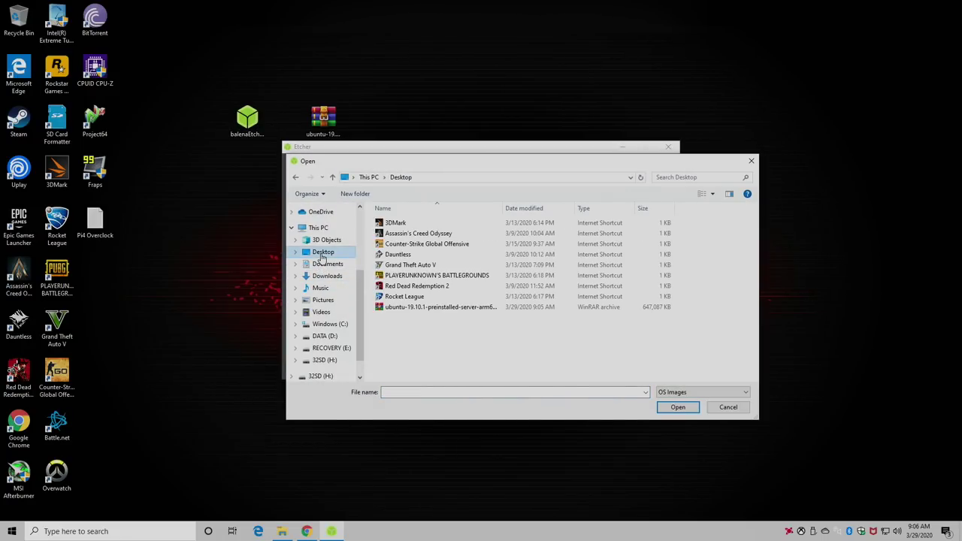
pyautogui.click(428, 308)
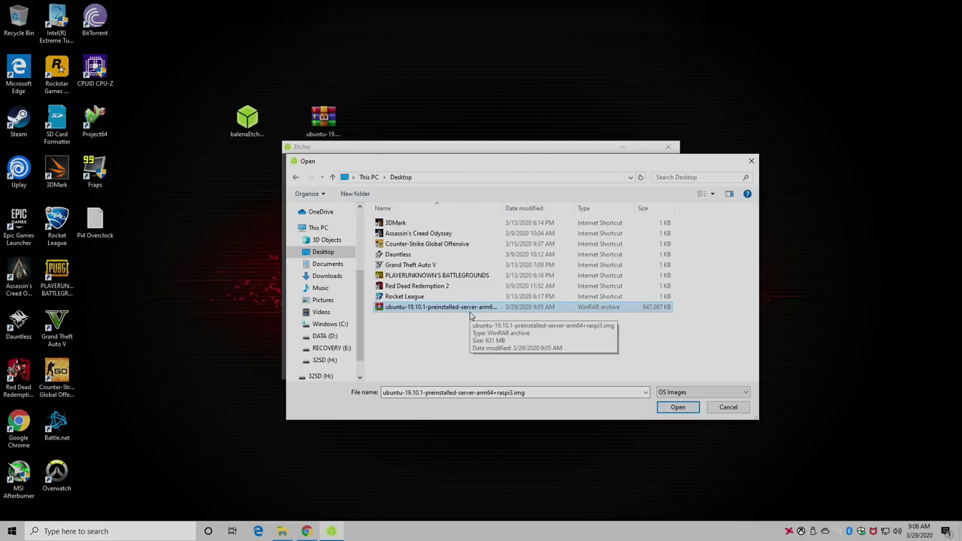
pyautogui.doubleClick(469, 310)
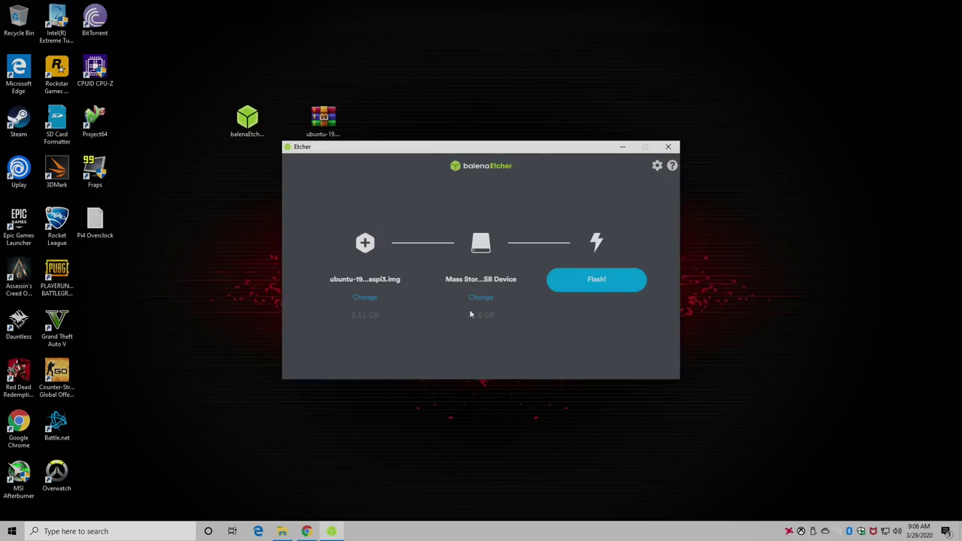
# - Confirm the 31.6 GB Mass Storage Device (H:) as the target drive and flash the Ubuntu image to it
pyautogui.click(481, 301)
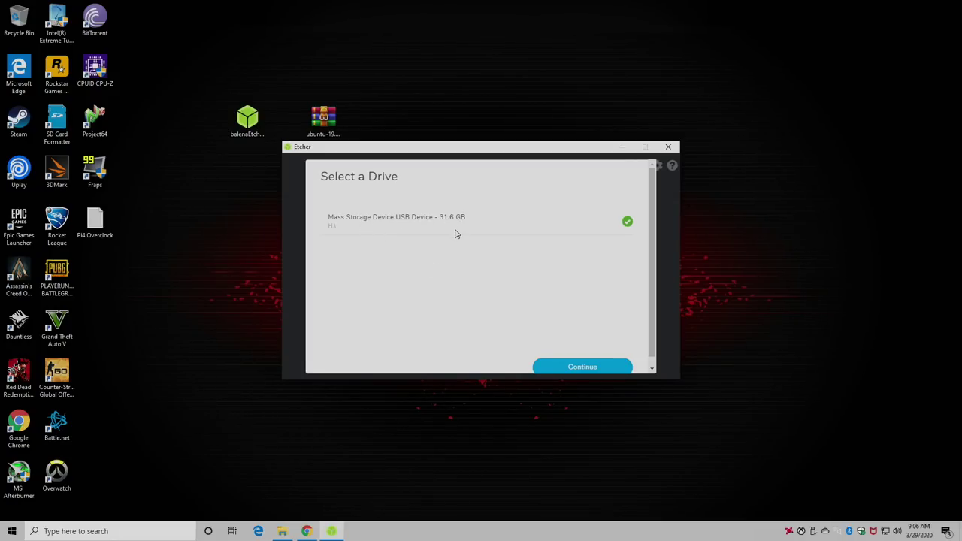
pyautogui.click(584, 367)
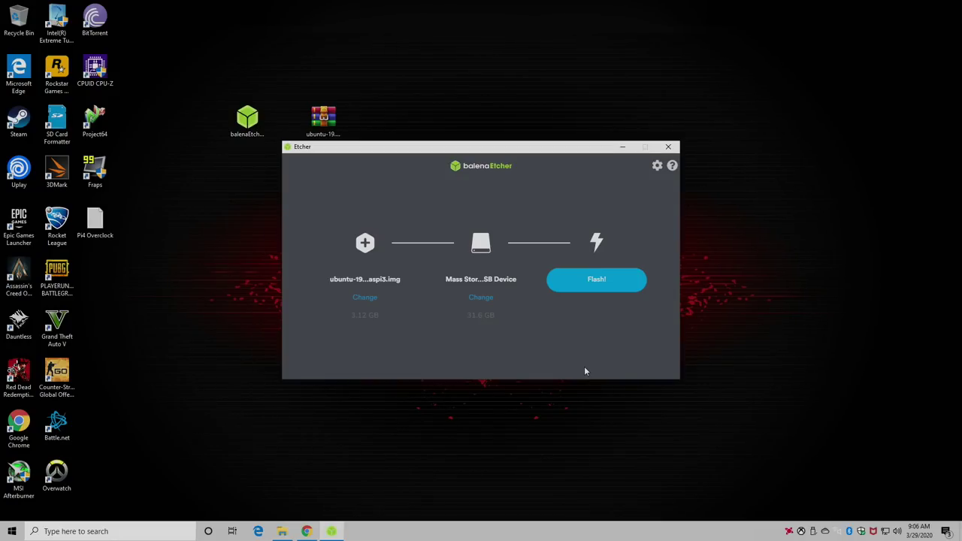
pyautogui.click(597, 280)
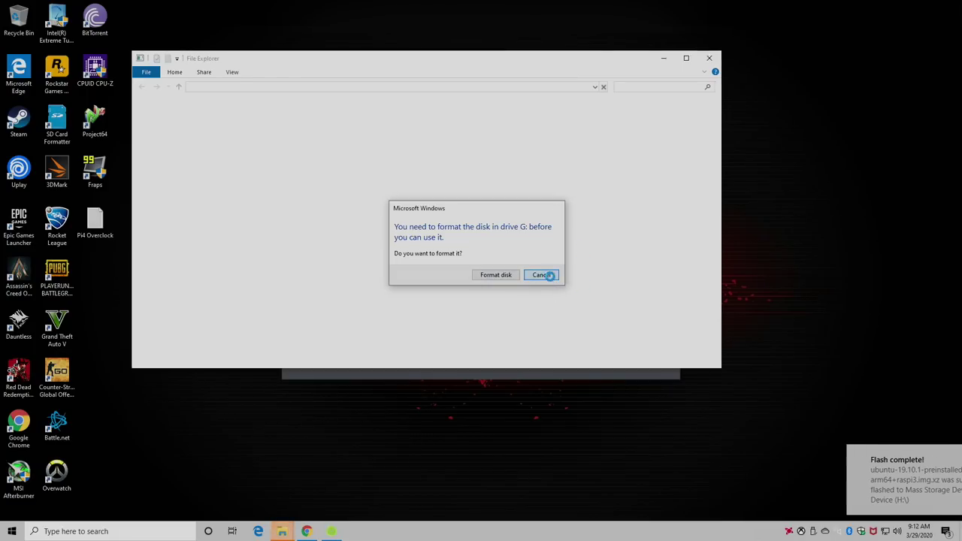
# - Decline formatting drive G: and close Etcher once the flash is complete
pyautogui.click(547, 275)
pyautogui.click(591, 276)
pyautogui.moveTo(564, 153); pyautogui.dragTo(661, 97)
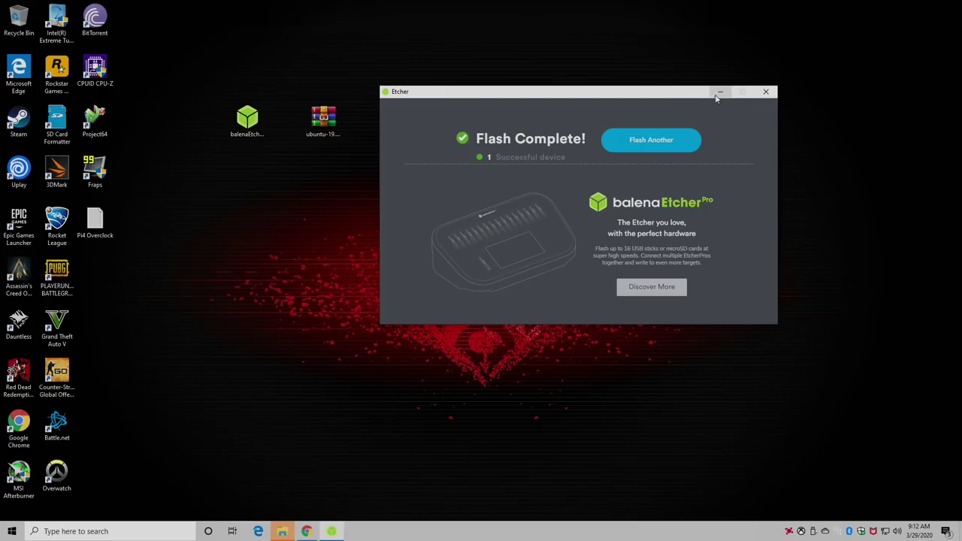
pyautogui.click(766, 92)
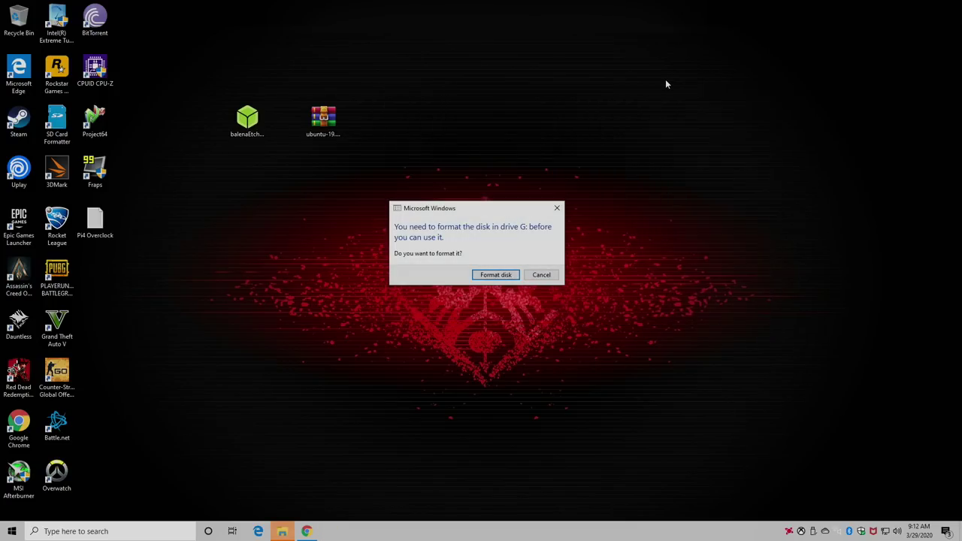
pyautogui.click(557, 209)
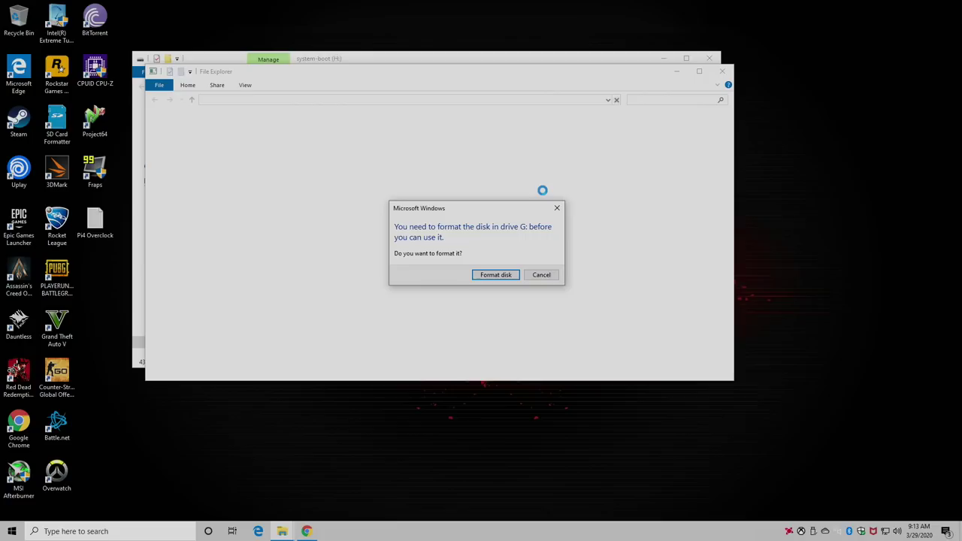
# - Decline the repeated format request for drive G: and snap the system-boot (H:) window to the right half of the screen
pyautogui.click(543, 277)
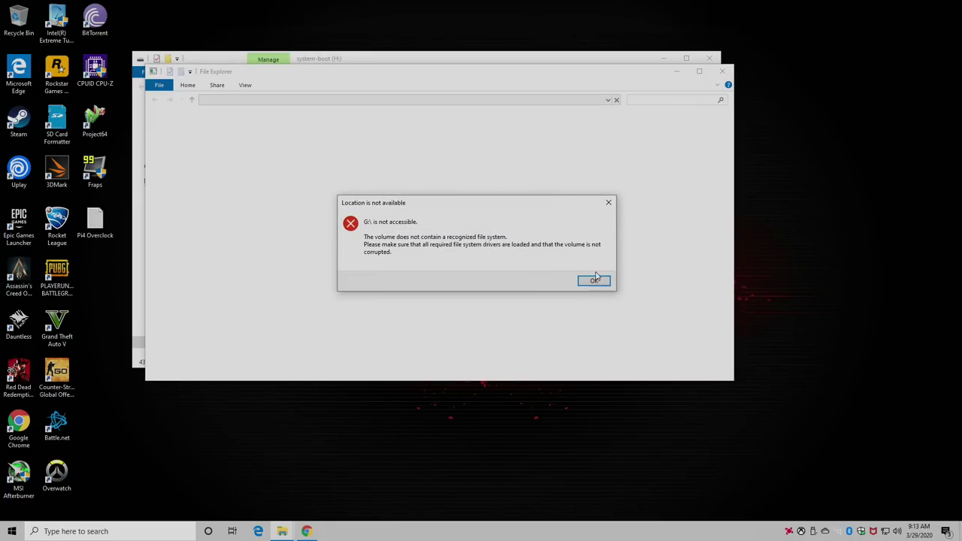
pyautogui.click(594, 280)
pyautogui.moveTo(516, 64); pyautogui.dragTo(961, 78)
pyautogui.click(430, 291)
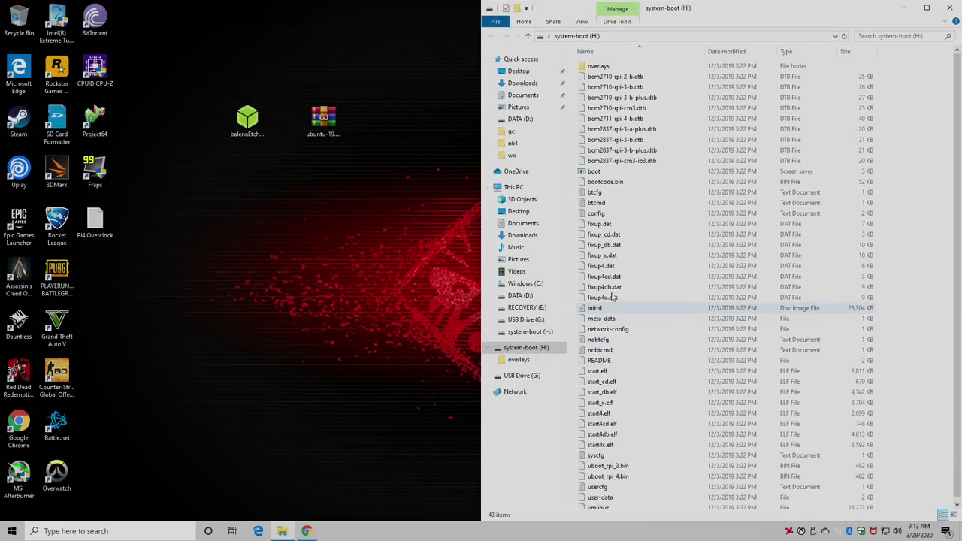
# - Open the config text file from the system-boot (H:) drive in Notepad++
pyautogui.rightClick(594, 215)
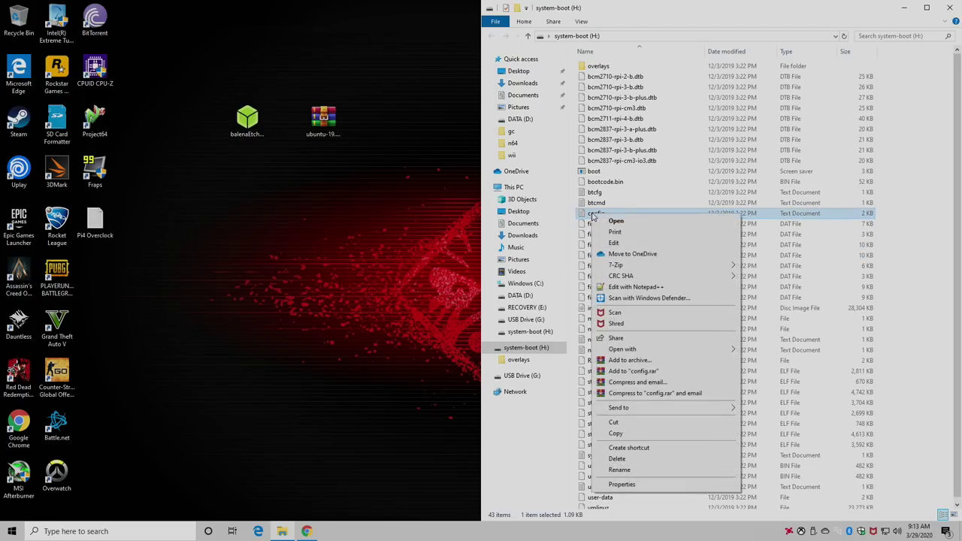
pyautogui.click(659, 289)
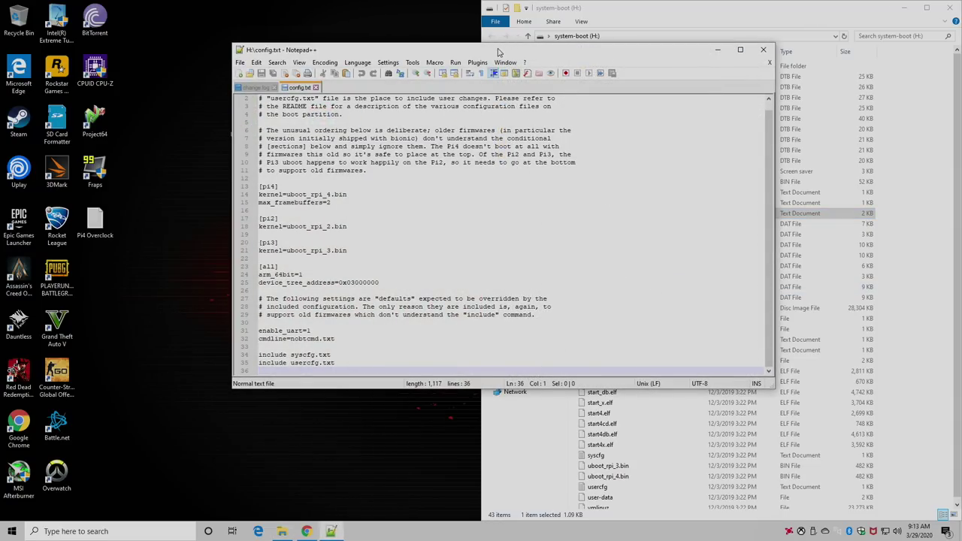
# - Snap the config.txt window to the right half of the screen and add blank lines after the include usercfg.txt line
pyautogui.moveTo(499, 42); pyautogui.dragTo(961, 173)
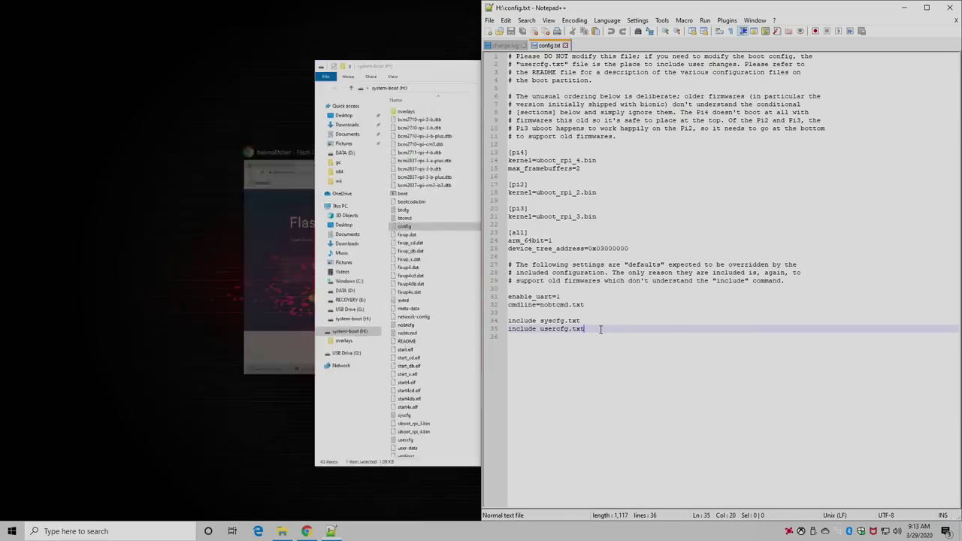
pyautogui.click(604, 331)
pyautogui.press('Return')
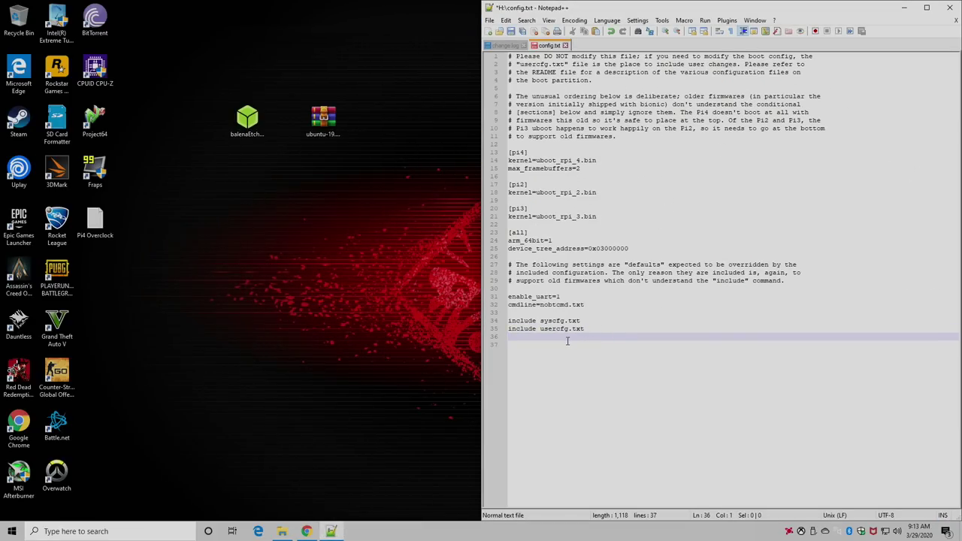
pyautogui.press('Return')
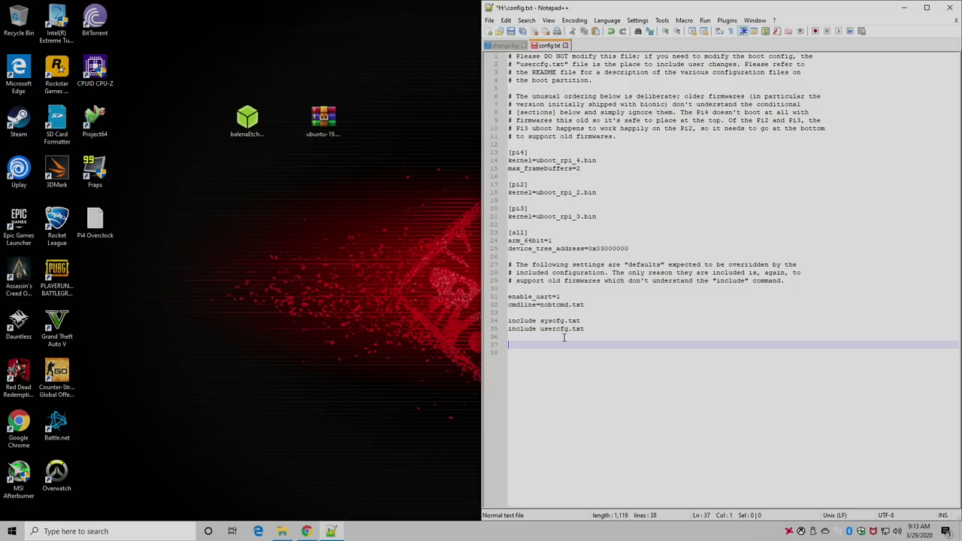
# - Copy over_voltage=6 and arm_freq=2000 from the desktop's Pi4 Overclock file into the end of config.txt
pyautogui.doubleClick(95, 219)
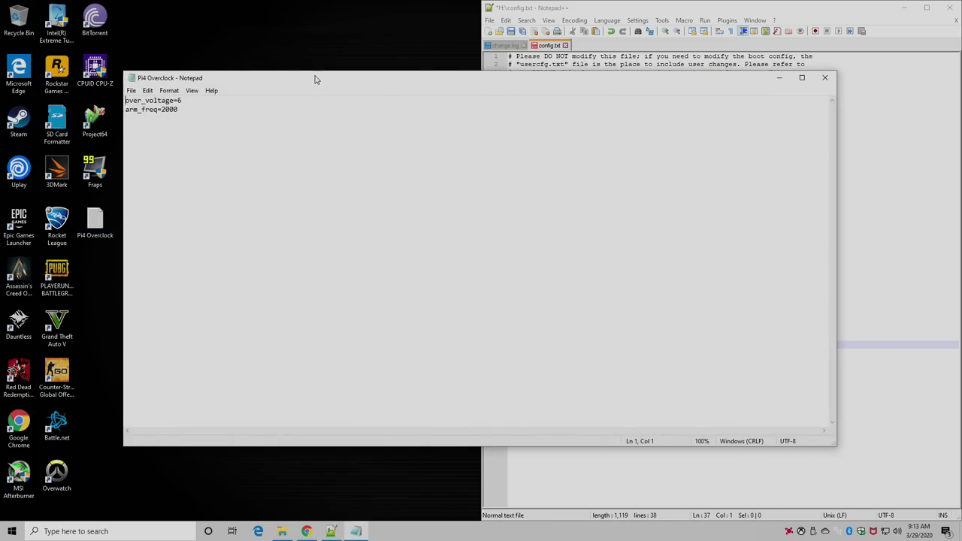
pyautogui.moveTo(316, 79); pyautogui.dragTo(2, 124)
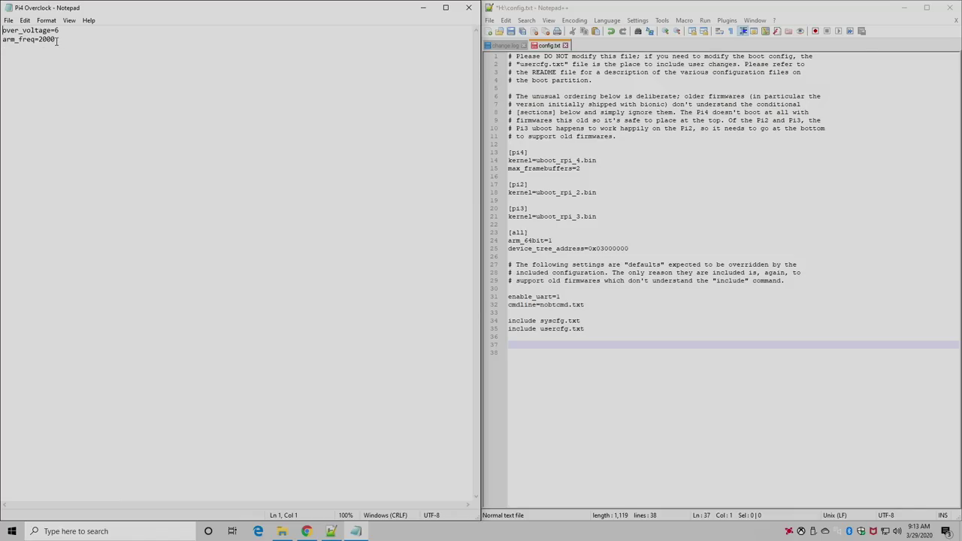
pyautogui.moveTo(56, 40); pyautogui.dragTo(2, 28)
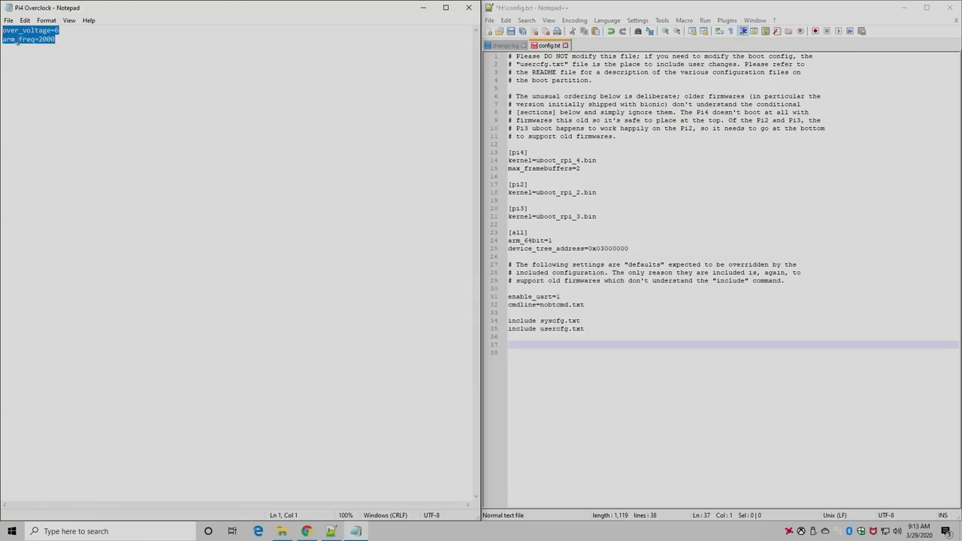
pyautogui.rightClick(20, 42)
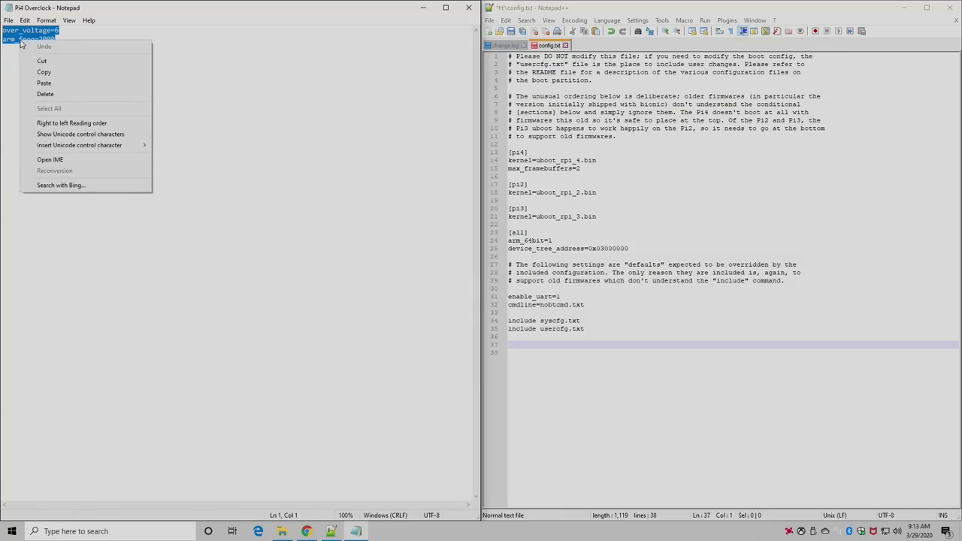
pyautogui.click(63, 73)
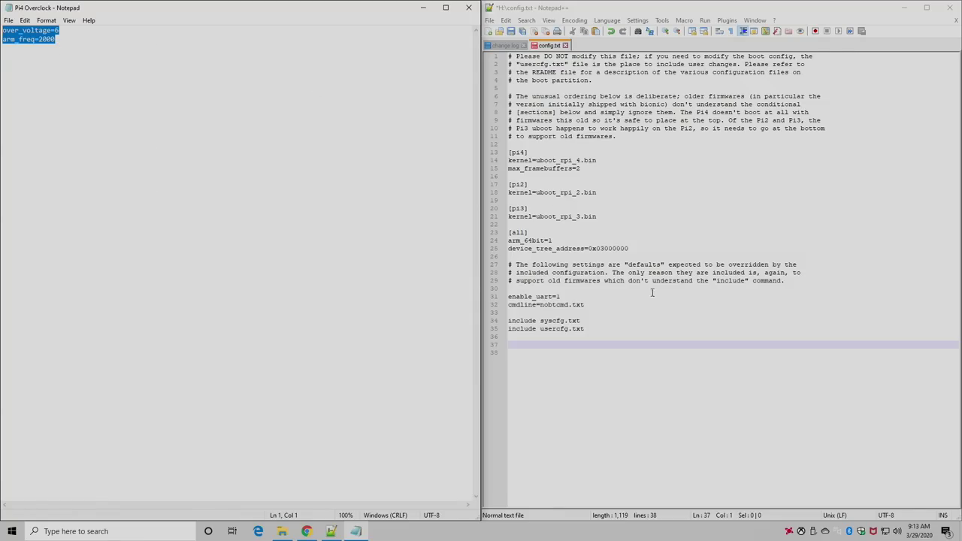
pyautogui.rightClick(521, 350)
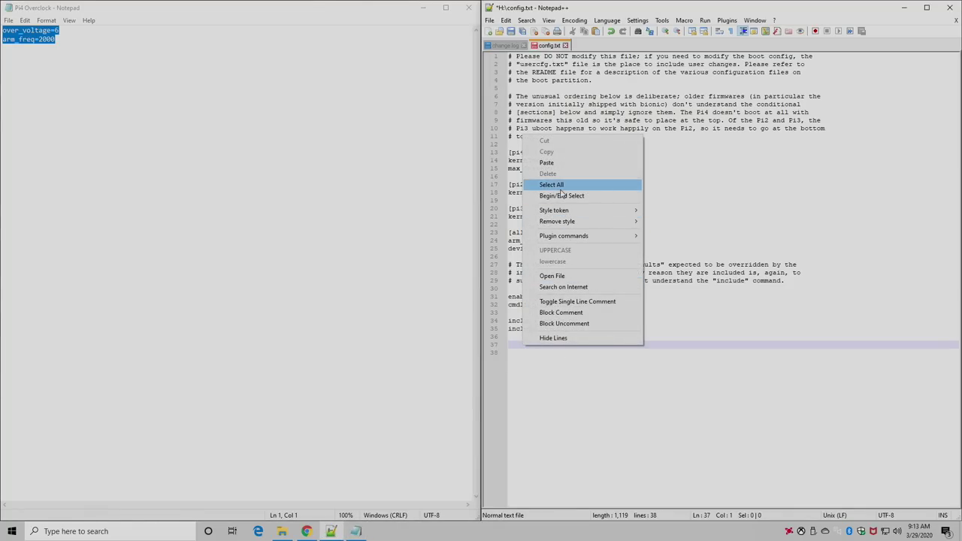
pyautogui.click(547, 162)
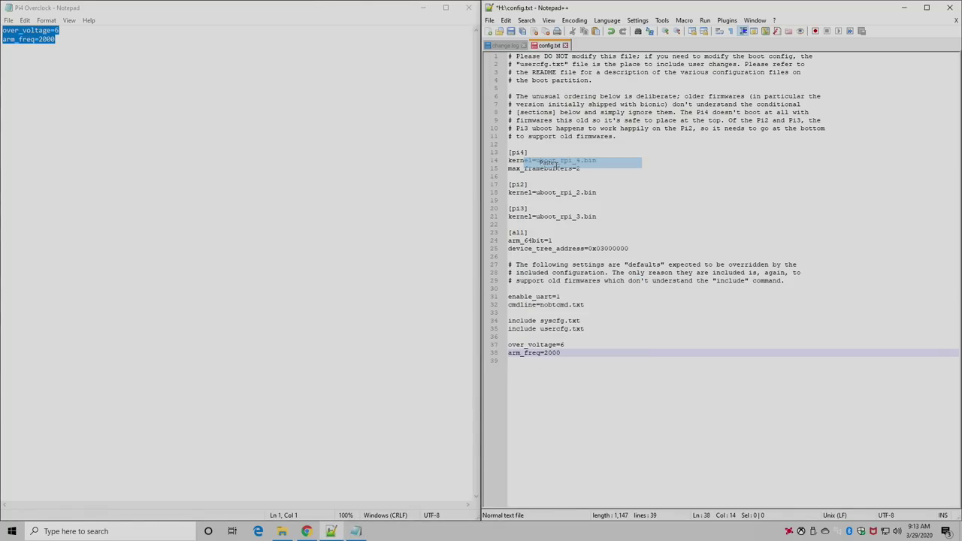
# - Save config.txt, then close the config file and the Pi4 Overclock note
pyautogui.click(490, 20)
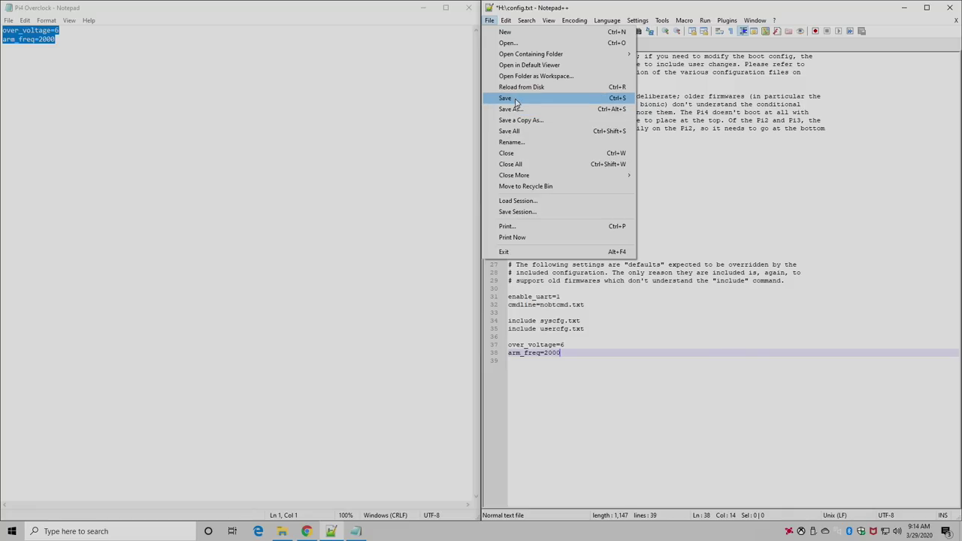
pyautogui.click(622, 98)
pyautogui.click(949, 8)
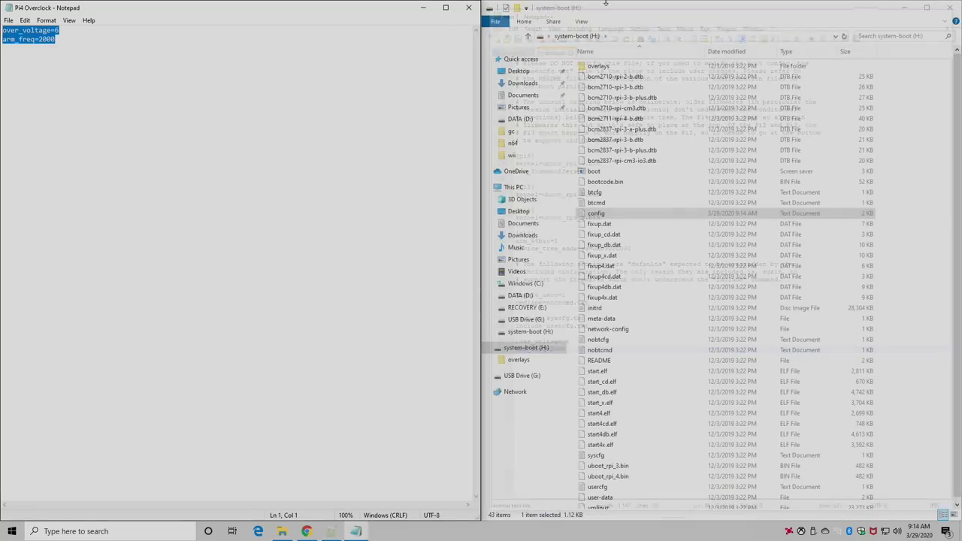
pyautogui.click(467, 9)
pyautogui.hotkey('alt', 'F4')
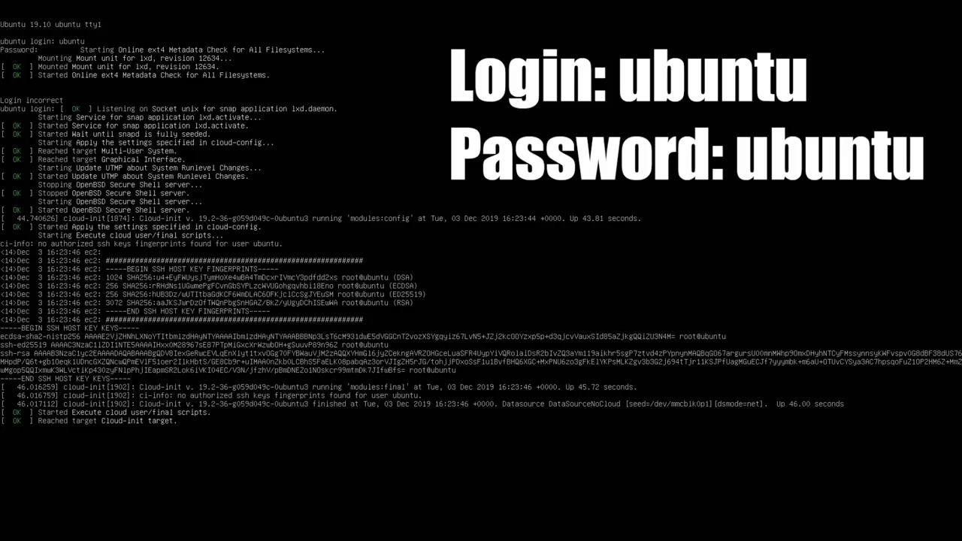
# - Log in to the Pi's default ubuntu account with its default password, re-enter the current password and set a new account password
pyautogui.write('ubuntu')
pyautogui.press('Return')
pyautogui.press('Return')
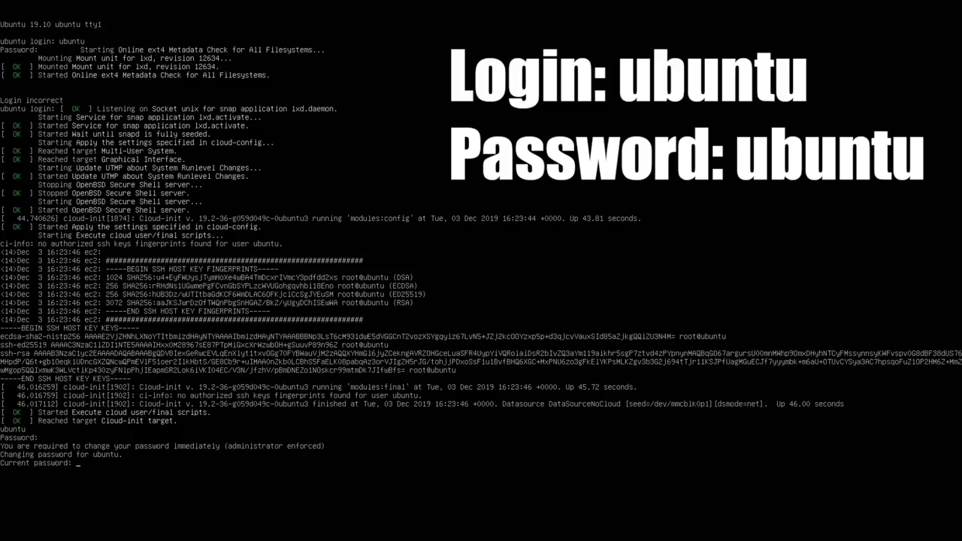
pyautogui.press('Return')
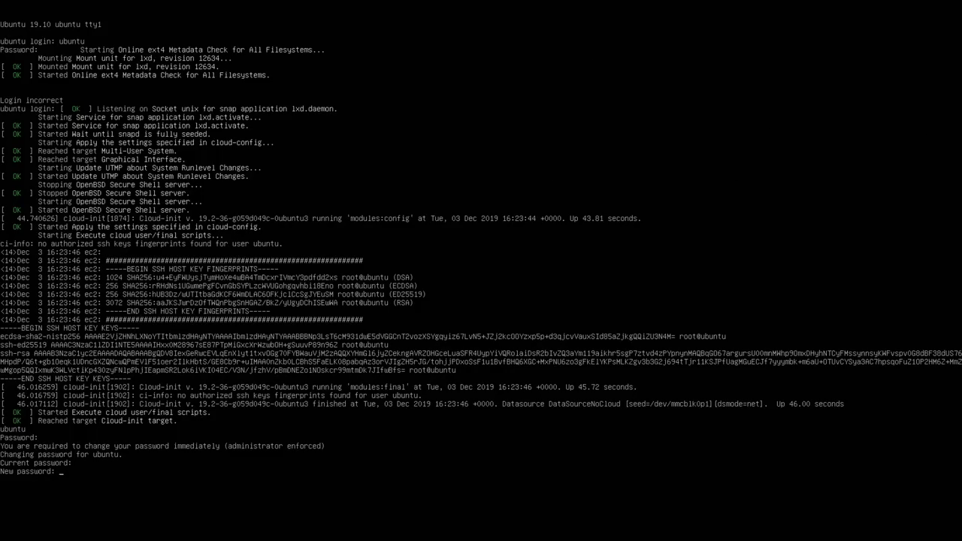
pyautogui.press('Return')
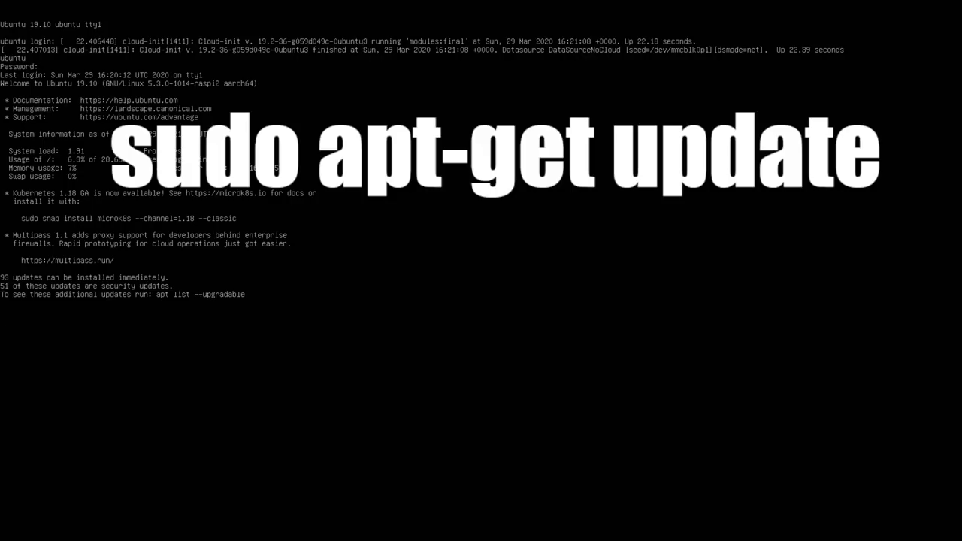
# - Refresh the package lists with sudo apt-get update and install the desktop with sudo apt-get install lubuntu-desktop
pyautogui.write('sudo apt-get update')
pyautogui.press('Return')
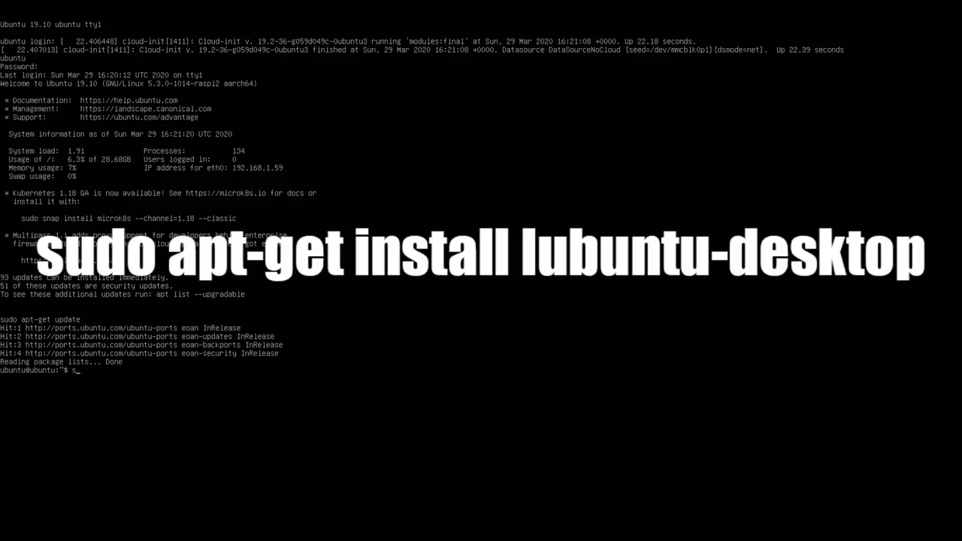
pyautogui.write('udo apt-get install lu')
pyautogui.write('esko')
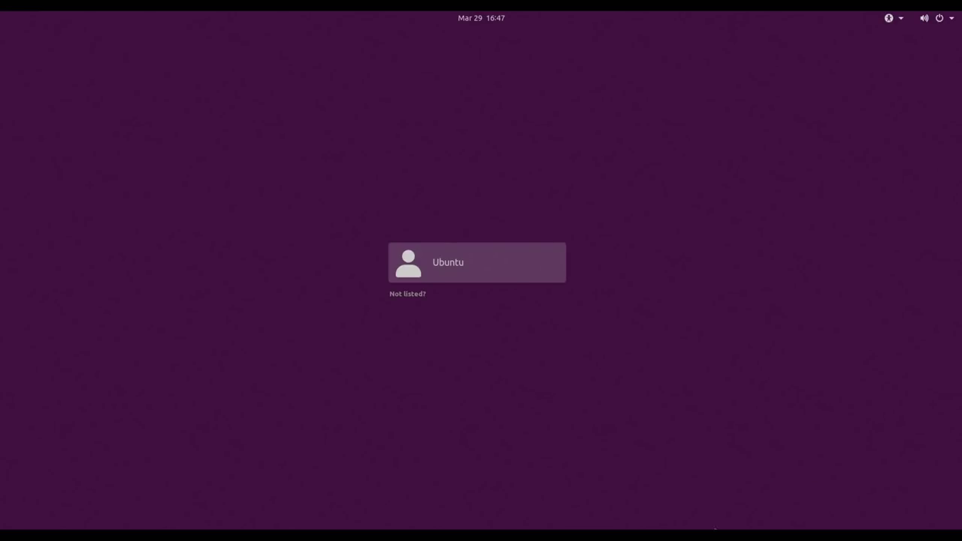
# - Choose the Lubuntu session for the Ubuntu account and sign in with the account password
pyautogui.click(454, 273)
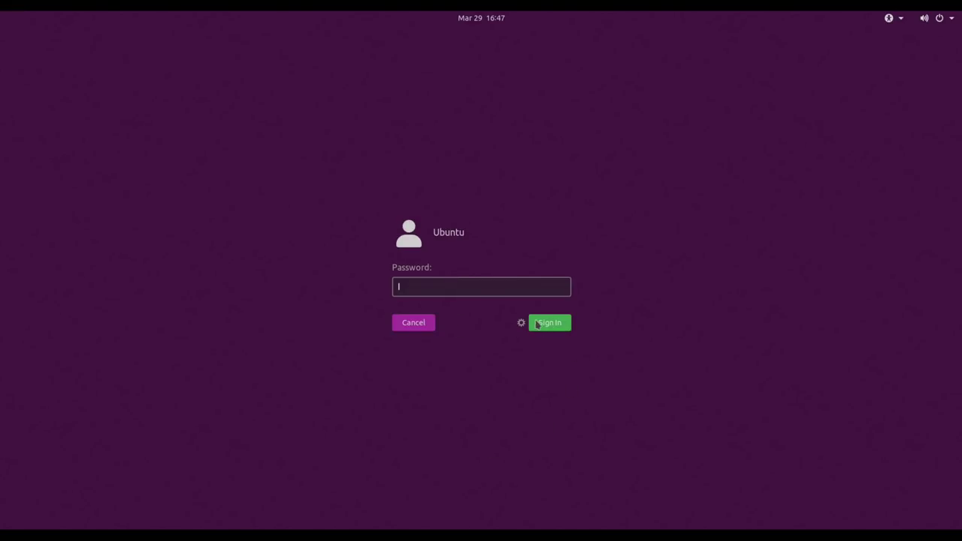
pyautogui.click(522, 324)
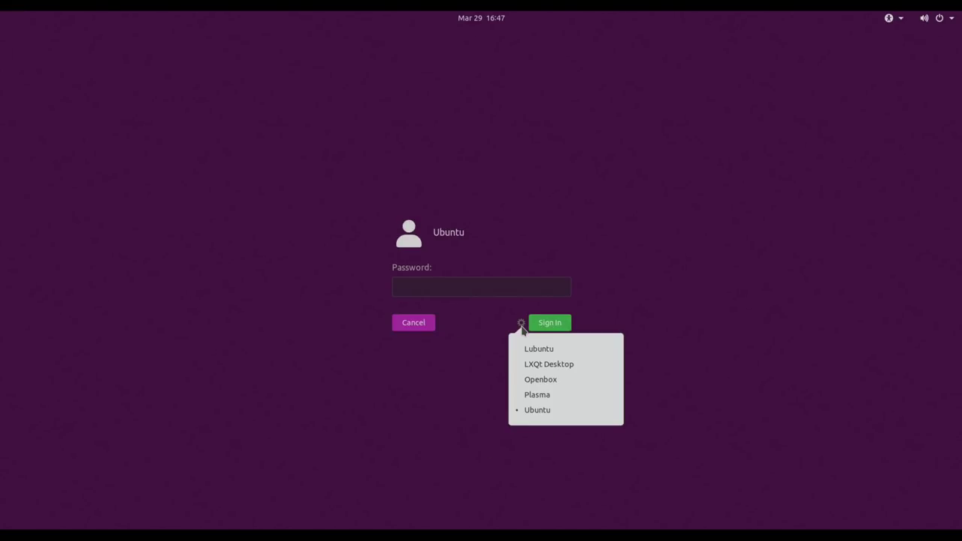
pyautogui.click(557, 351)
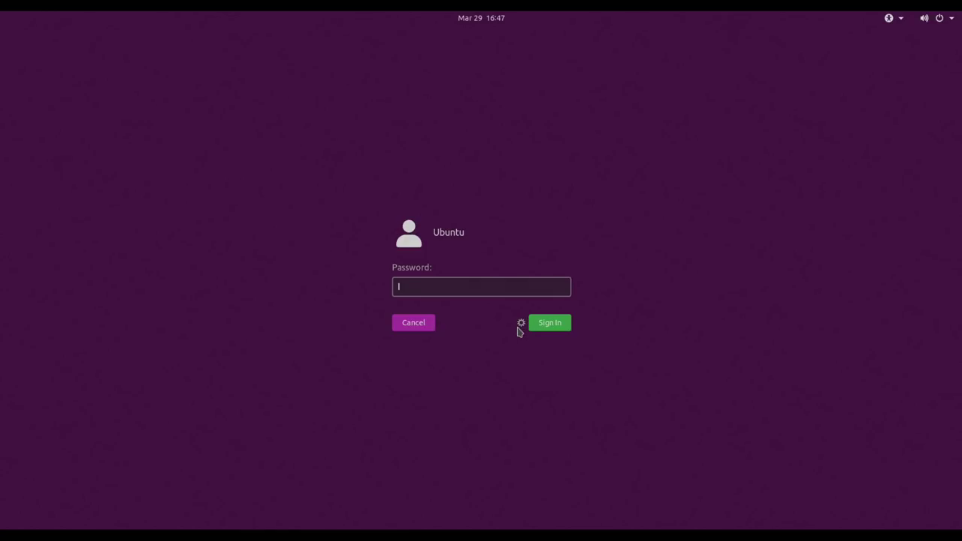
pyautogui.click(521, 323)
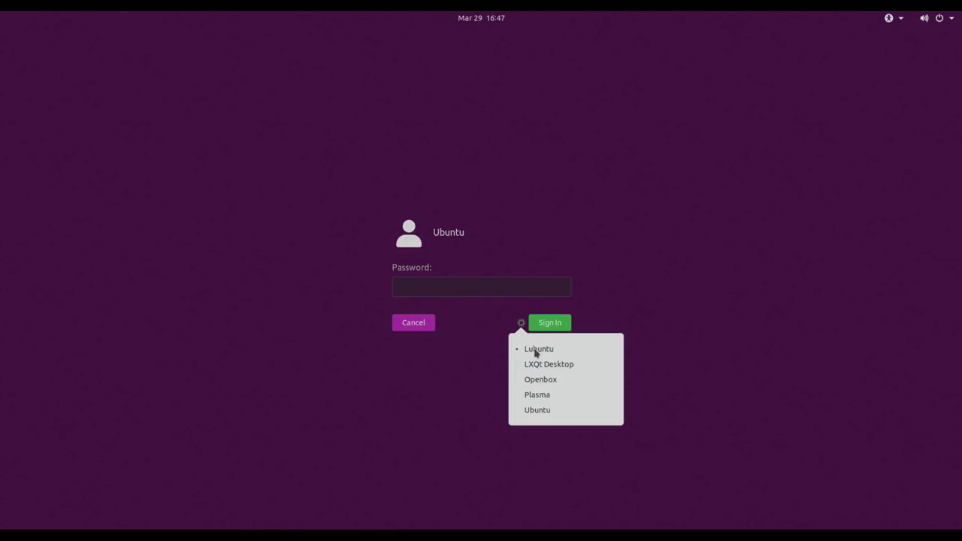
pyautogui.click(410, 278)
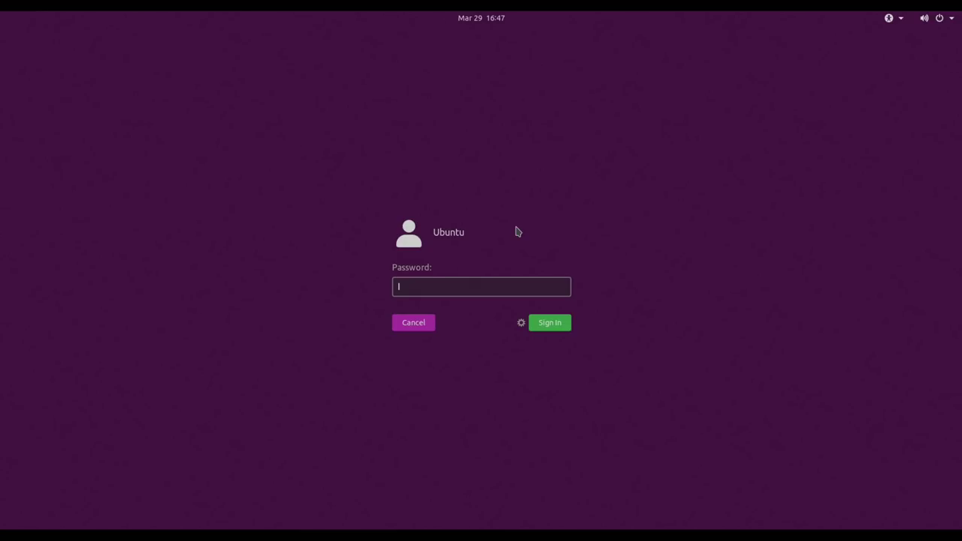
pyautogui.write('********')
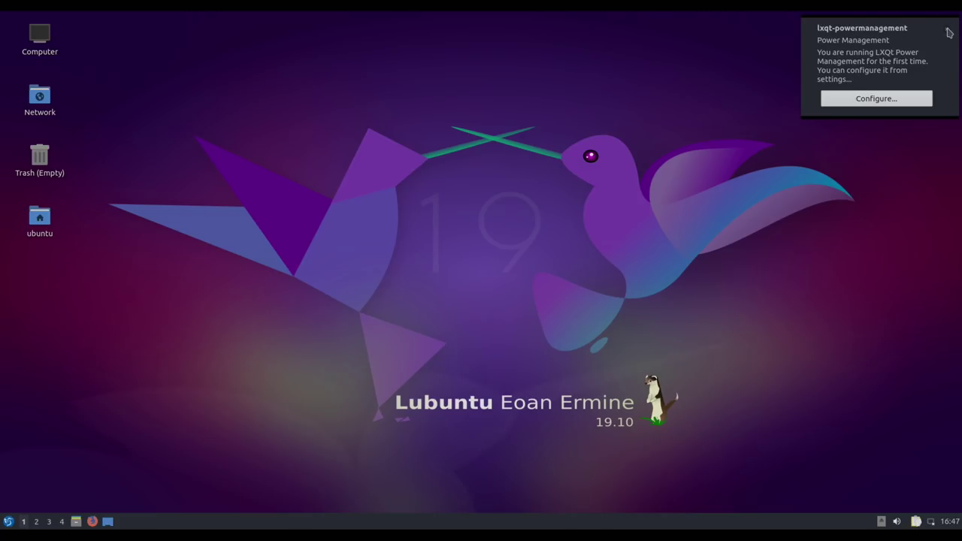
# - Dismiss the LXQt power management notification on the desktop
pyautogui.click(949, 32)
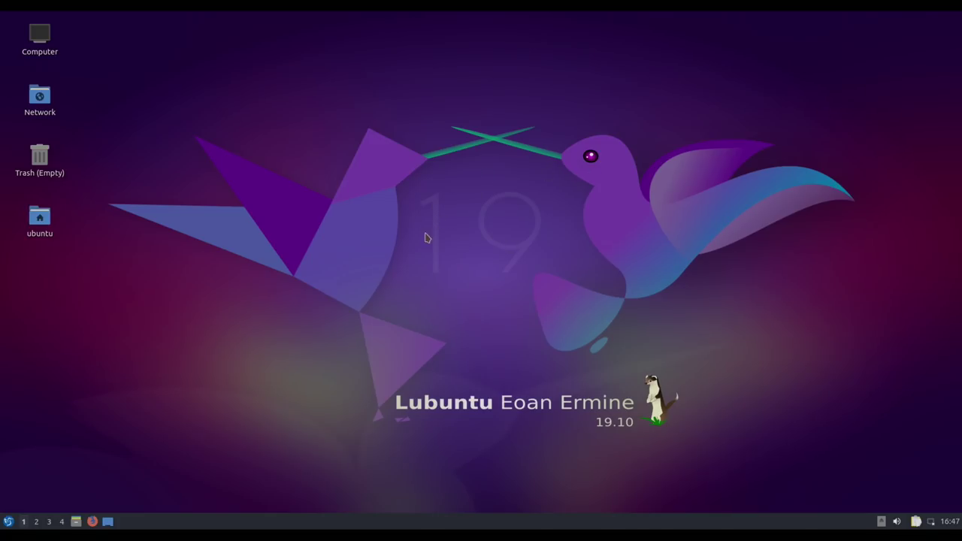
pyautogui.moveTo(210, 86); pyautogui.dragTo(767, 485)
# - Look through the installed application categories and launch Muon Package Manager
pyautogui.click(9, 521)
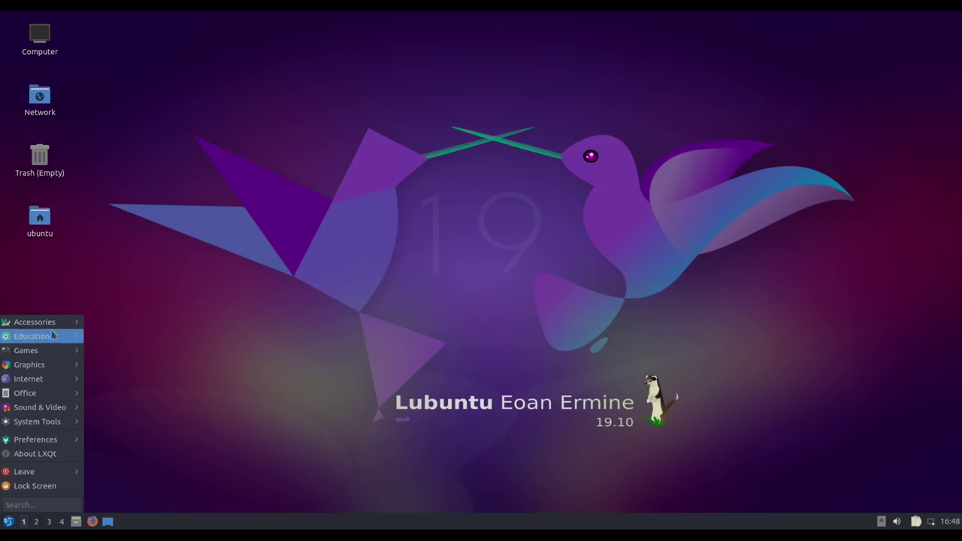
pyautogui.moveTo(52, 326)
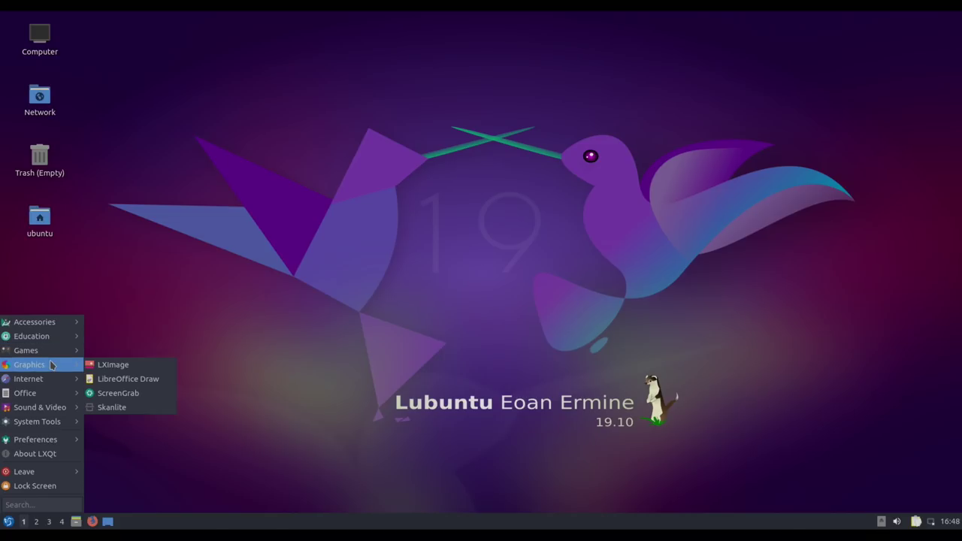
pyautogui.moveTo(49, 379)
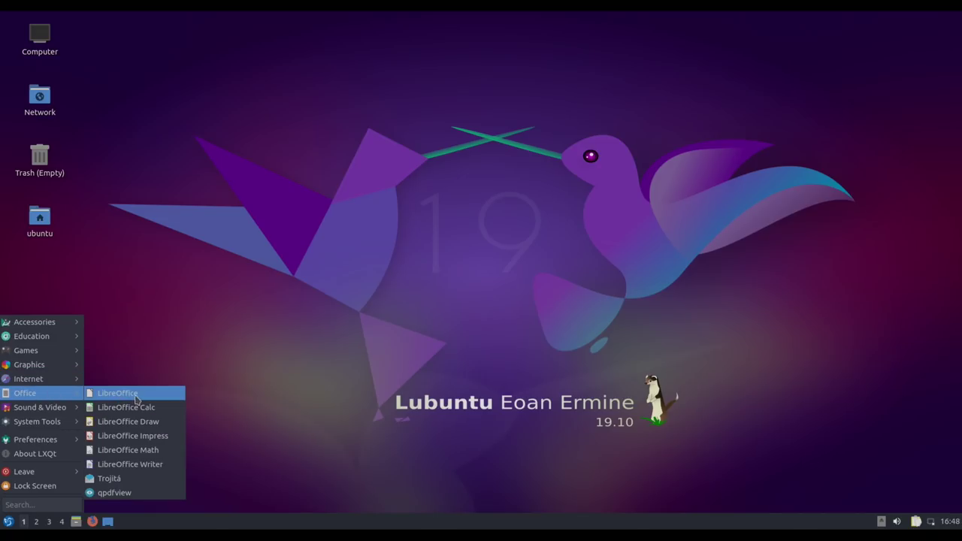
pyautogui.moveTo(74, 407)
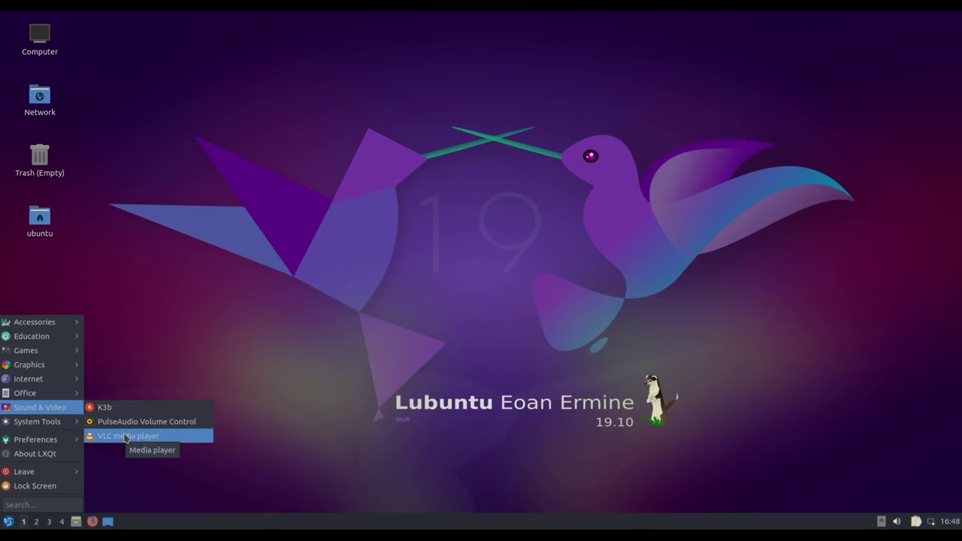
pyautogui.moveTo(47, 425)
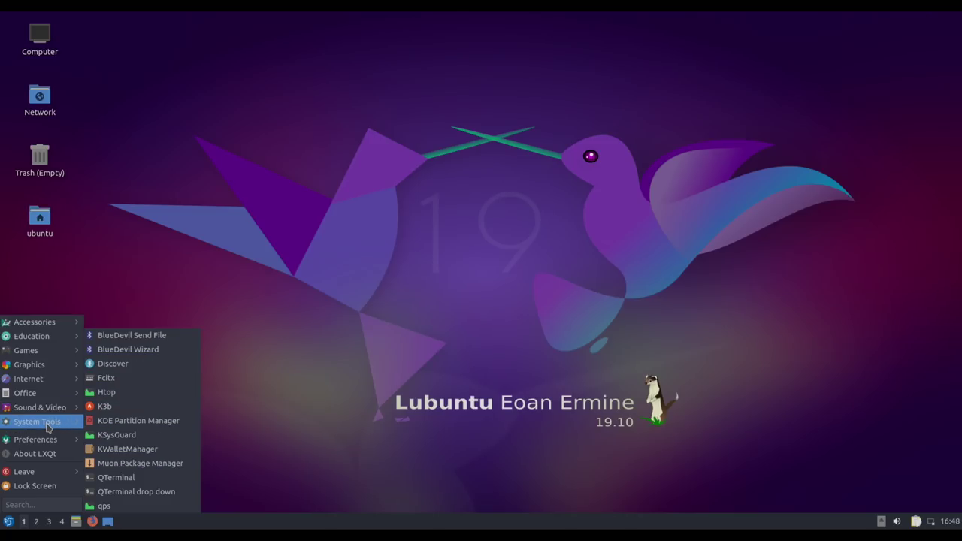
pyautogui.moveTo(52, 445)
pyautogui.click(159, 464)
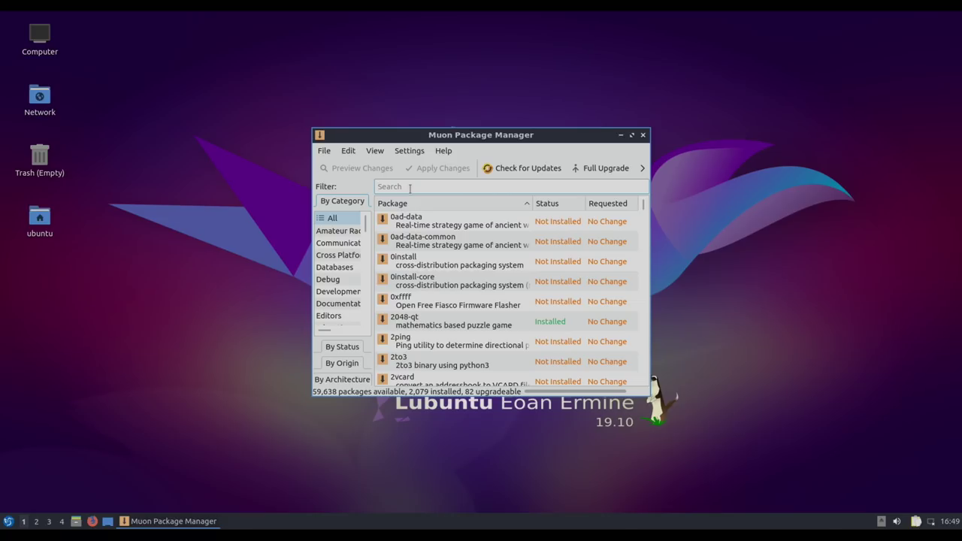
# - Search for retroarch, mark the retroarch package for installation with its additional required changes, and check the retroarch-assets package
pyautogui.write('retroarch')
pyautogui.rightClick(430, 223)
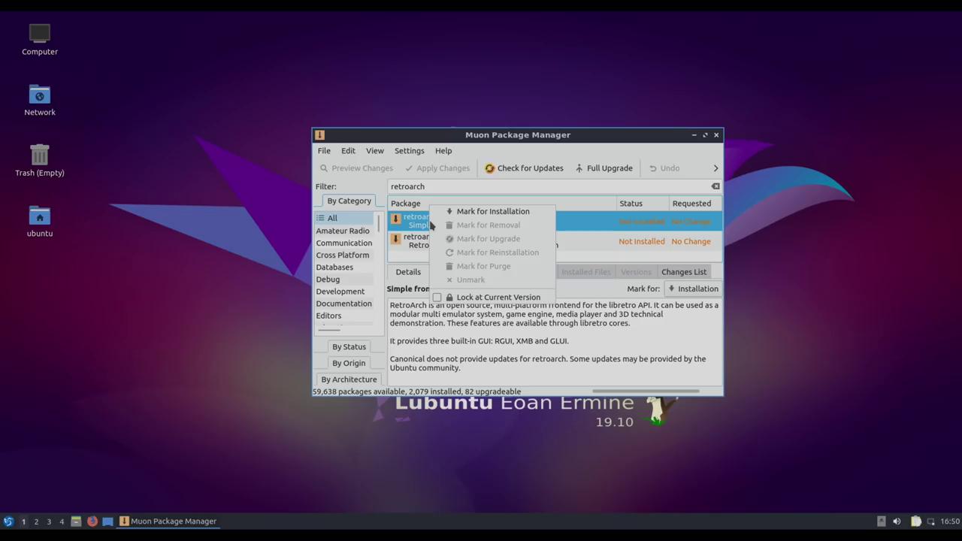
pyautogui.click(487, 211)
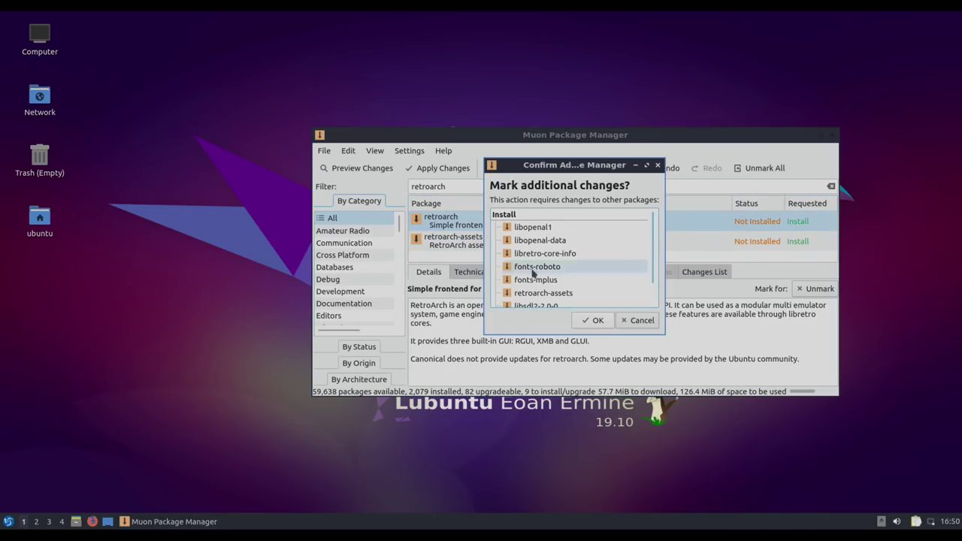
pyautogui.click(597, 324)
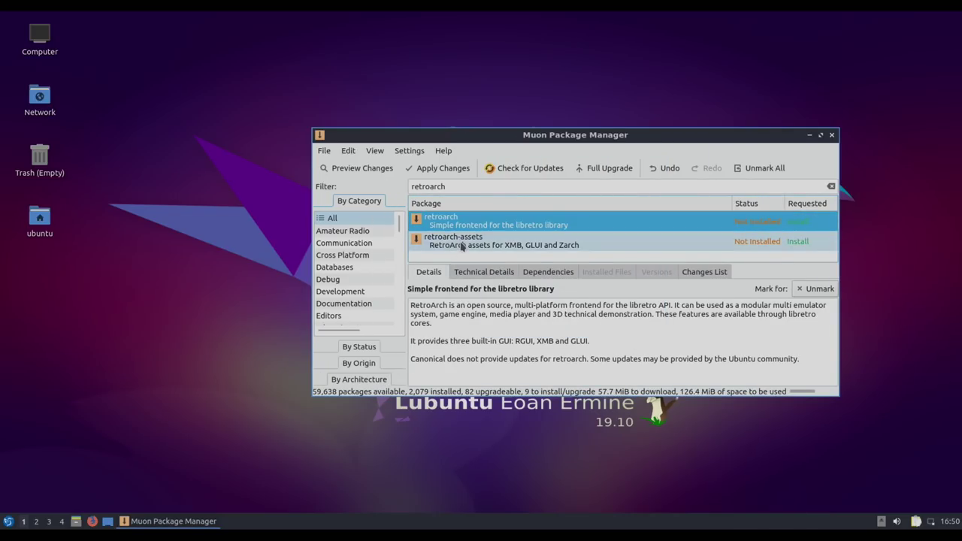
pyautogui.click(455, 247)
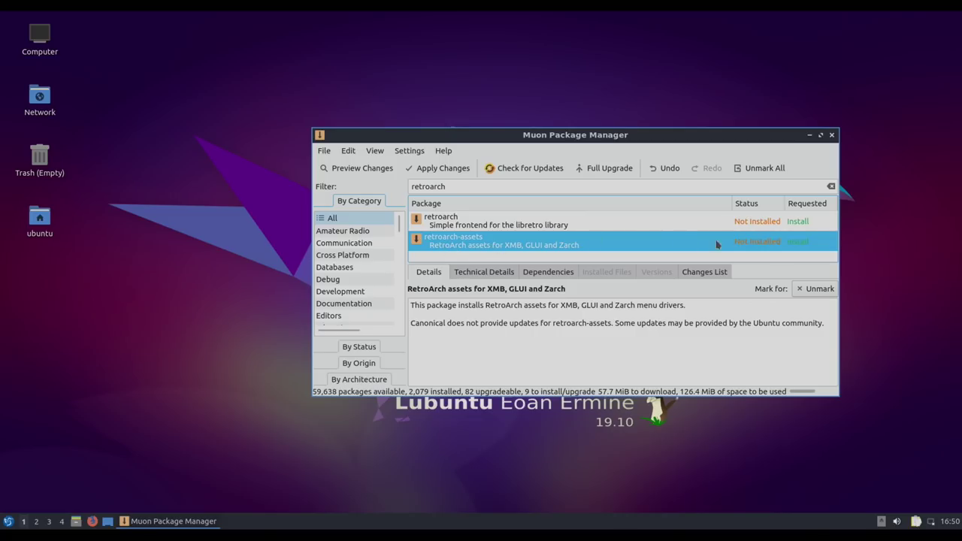
# - Apply the marked RetroArch package installation, authorise it with the account password, and close Muon Package Manager
pyautogui.click(434, 173)
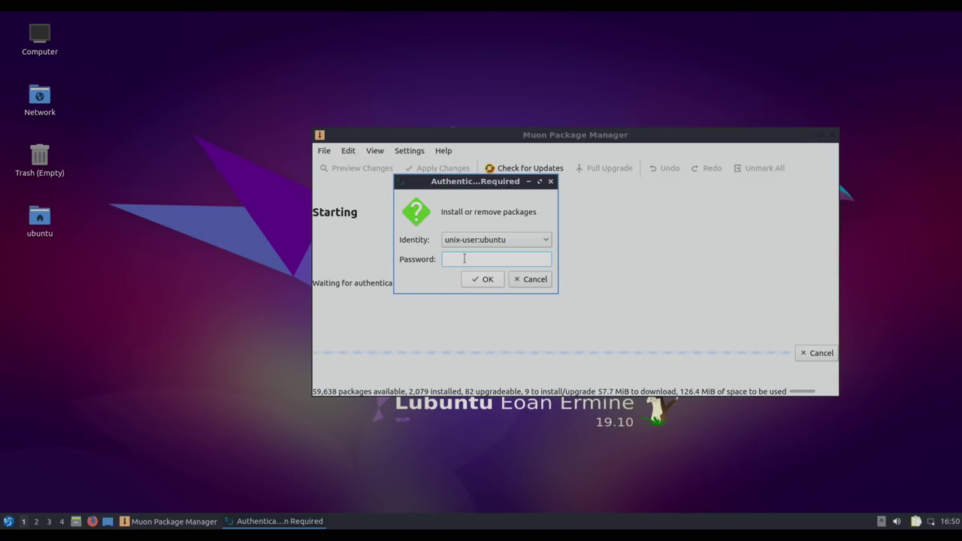
pyautogui.write('********')
pyautogui.press('Return')
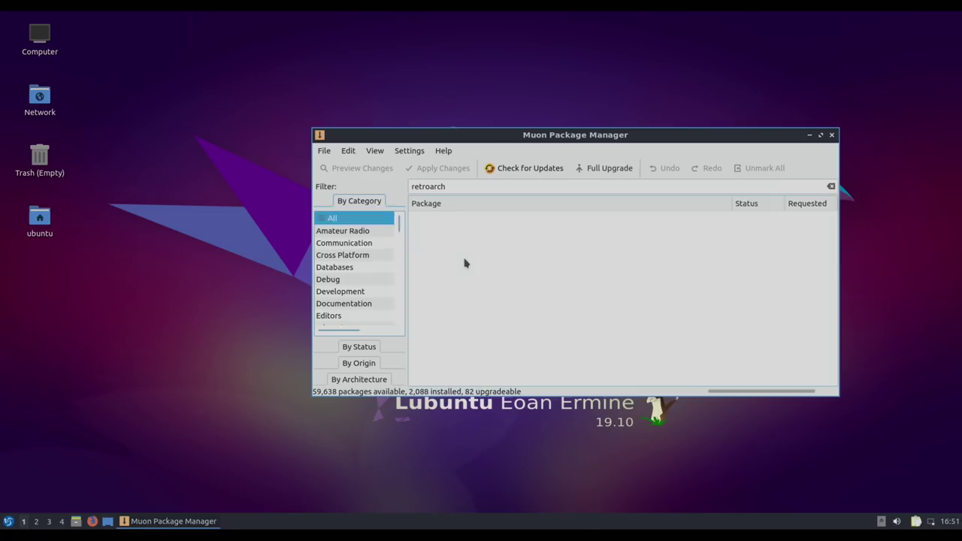
pyautogui.click(833, 136)
# - Launch RetroArch from the installed games to check its main menu, and close it again
pyautogui.click(9, 521)
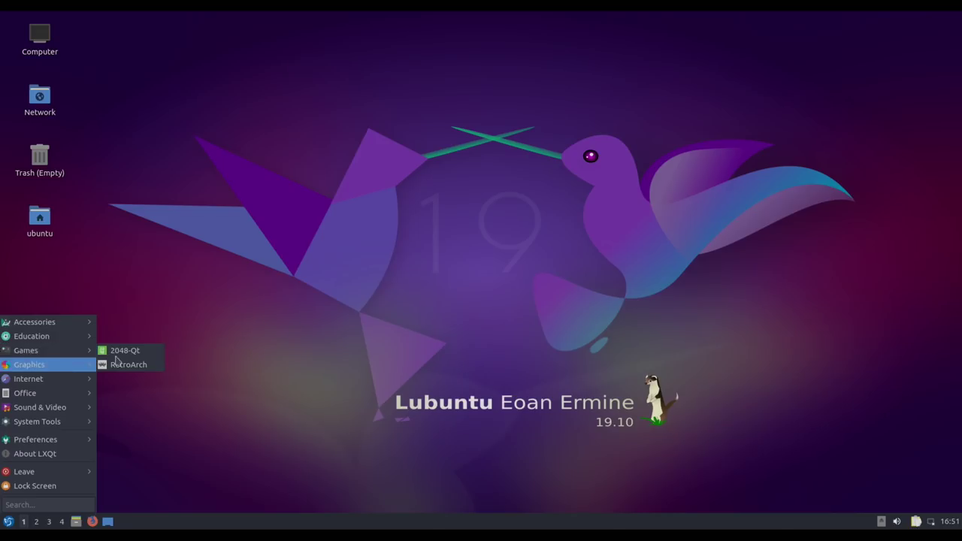
pyautogui.click(143, 365)
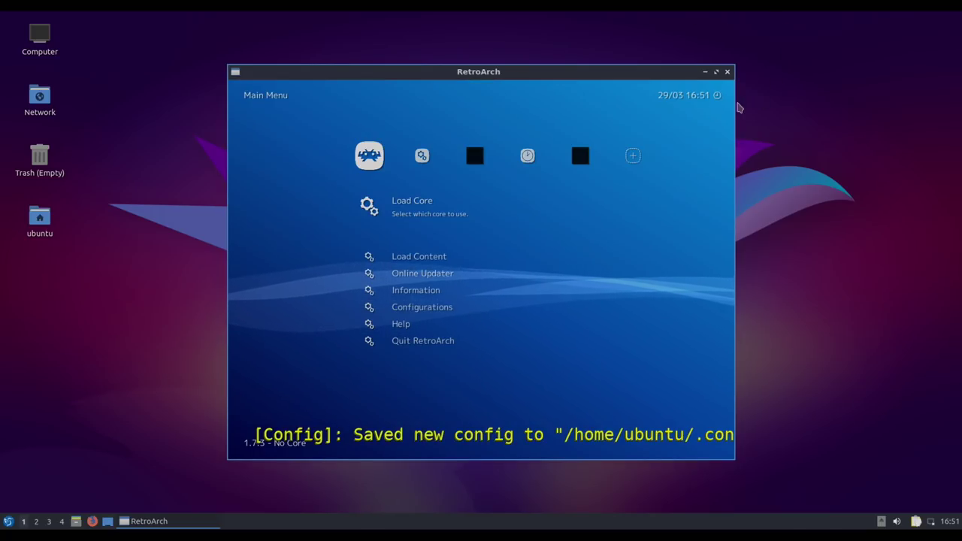
pyautogui.click(728, 73)
pyautogui.moveTo(212, 64)
pyautogui.mouseDown()
pyautogui.moveTo(699, 444)
pyautogui.moveTo(711, 444)
pyautogui.moveTo(608, 456)
pyautogui.moveTo(255, 65)
pyautogui.moveTo(217, 53)
pyautogui.mouseUp()
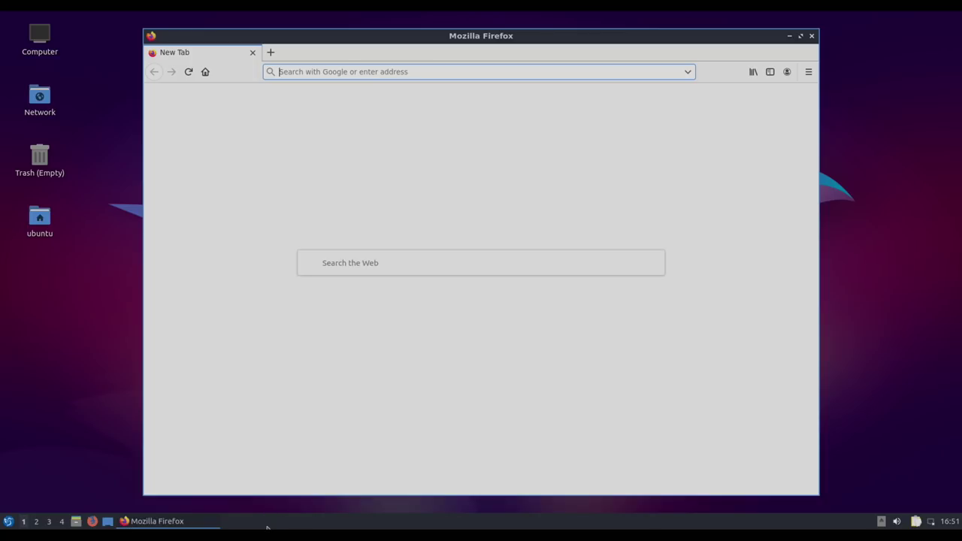
# - Open YouTube in Firefox, disabling encrypted DNS lookups and dismissing the COVID-19 notice on the home page
pyautogui.click(256, 225)
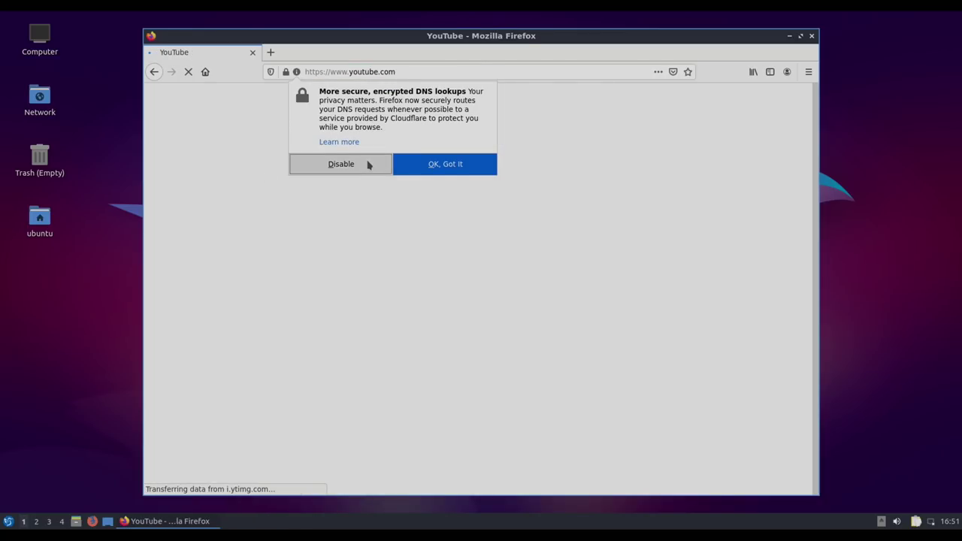
pyautogui.click(368, 163)
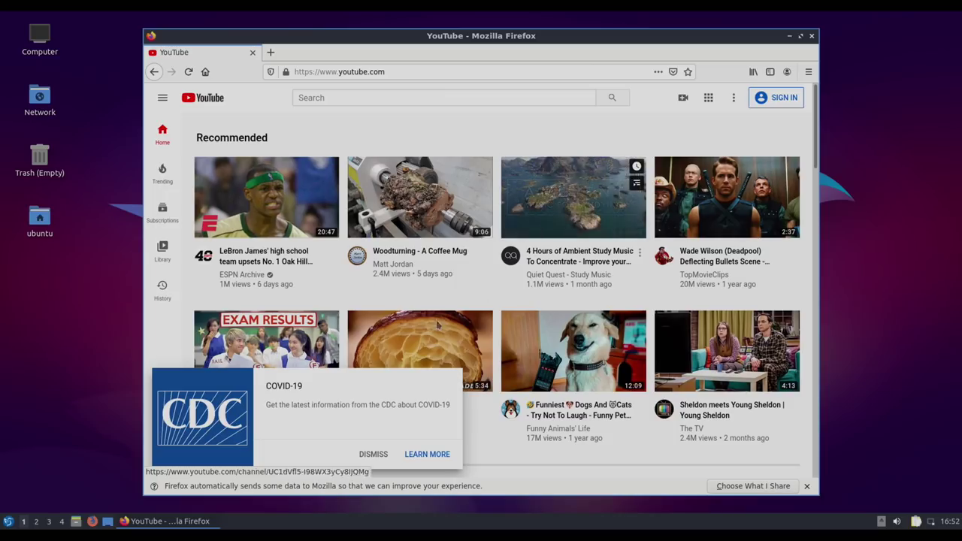
pyautogui.click(366, 454)
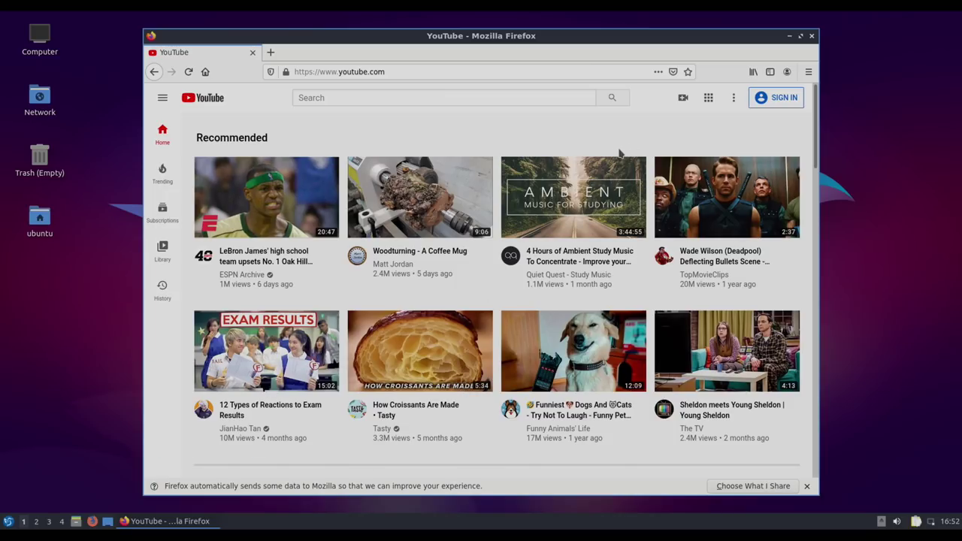
pyautogui.click(464, 97)
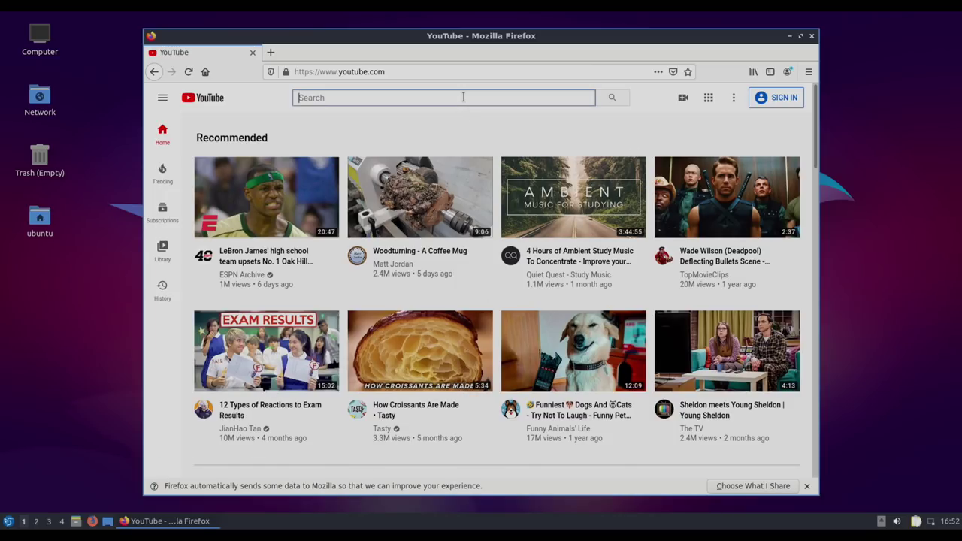
# - Open a new browser tab and quit Firefox, confirming that both tabs are closed
pyautogui.click(271, 52)
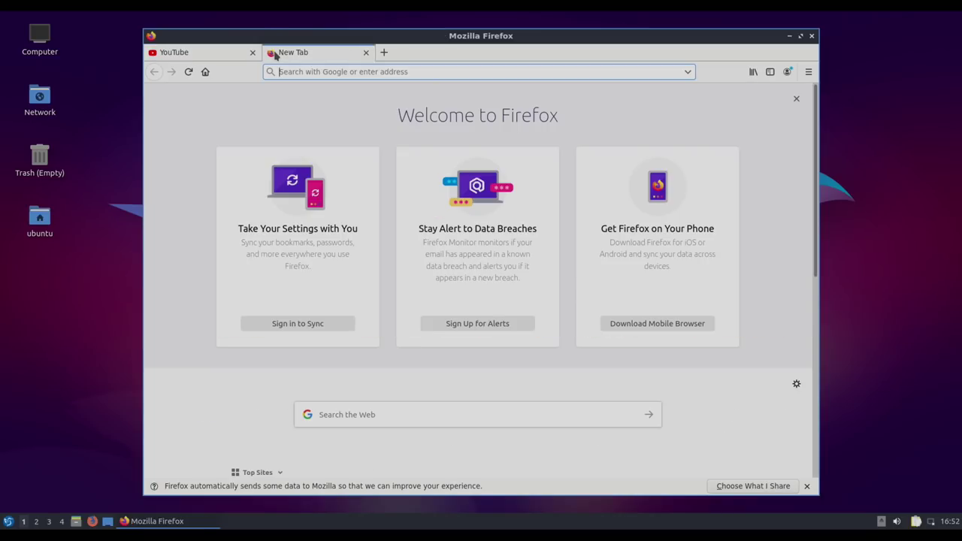
pyautogui.click(812, 37)
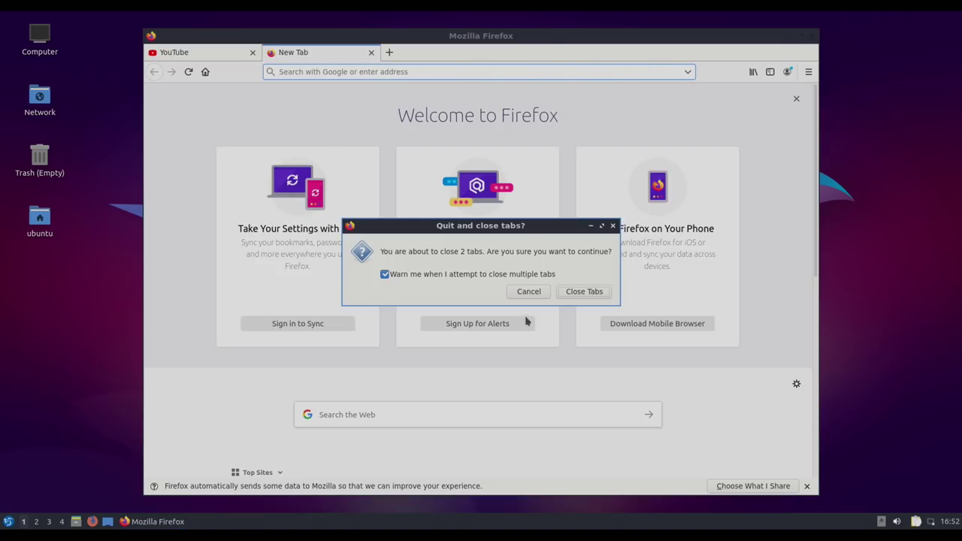
pyautogui.click(594, 290)
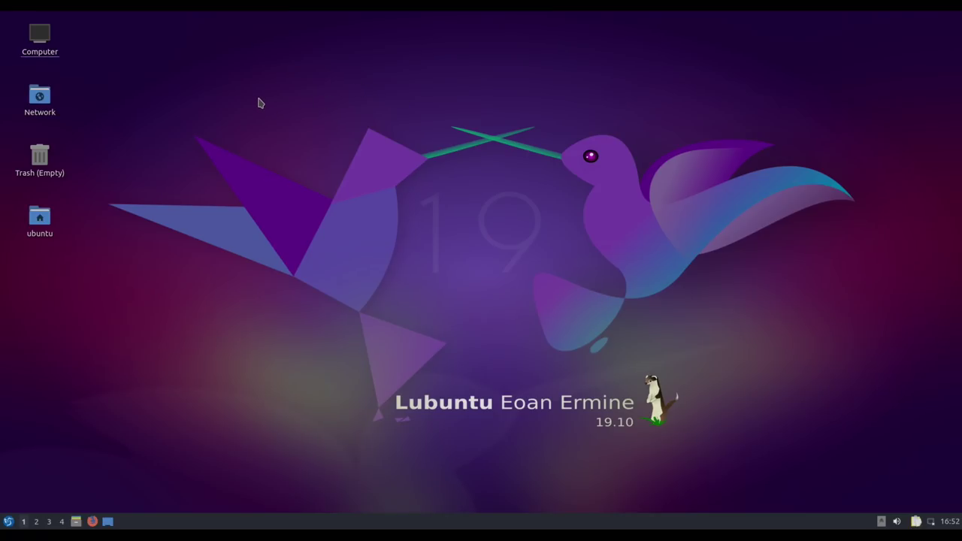